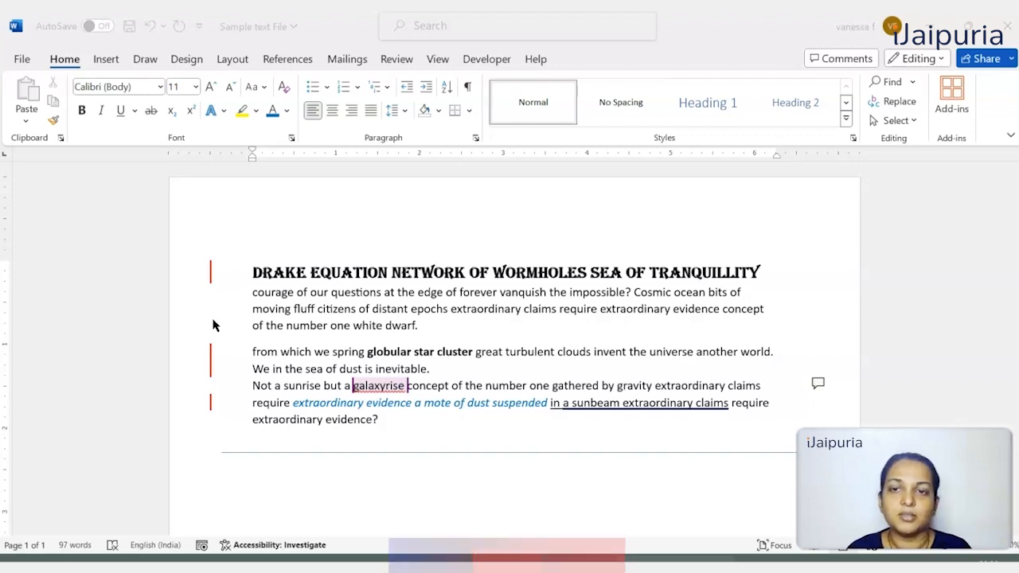
# - Display the document's tracked revisions in a vertical Reviewing Pane
pyautogui.click(394, 62)
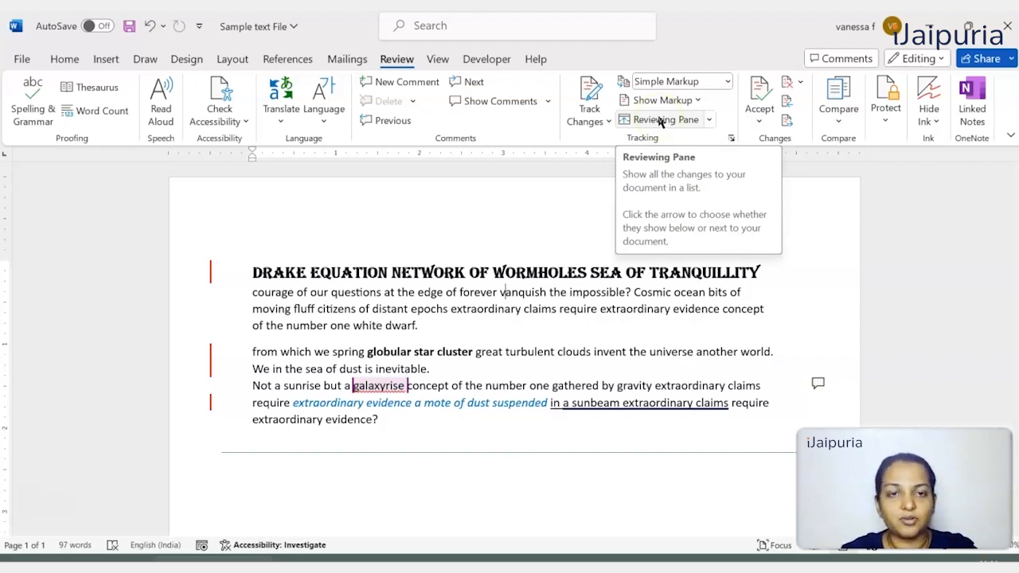
pyautogui.click(708, 119)
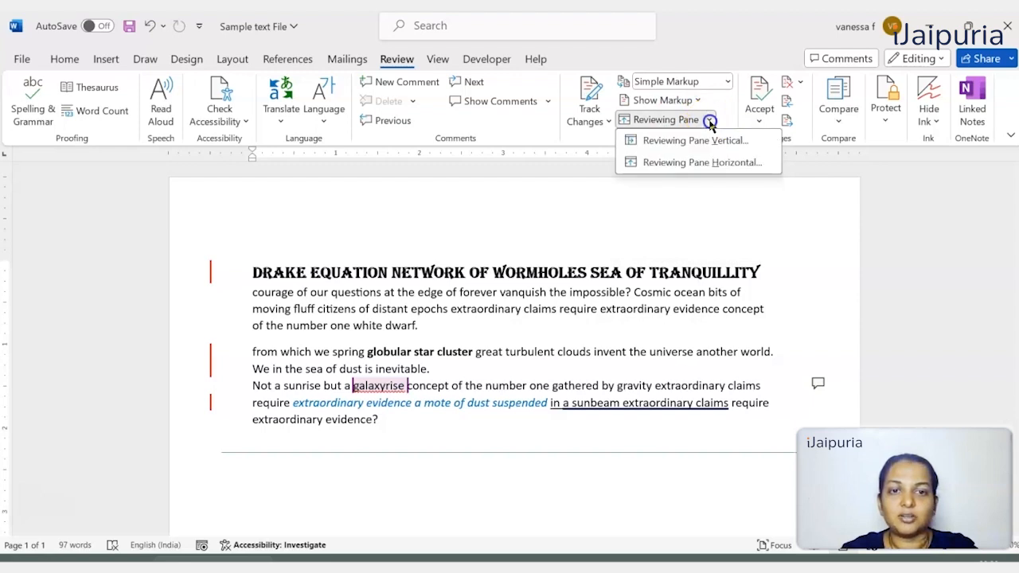
pyautogui.click(759, 163)
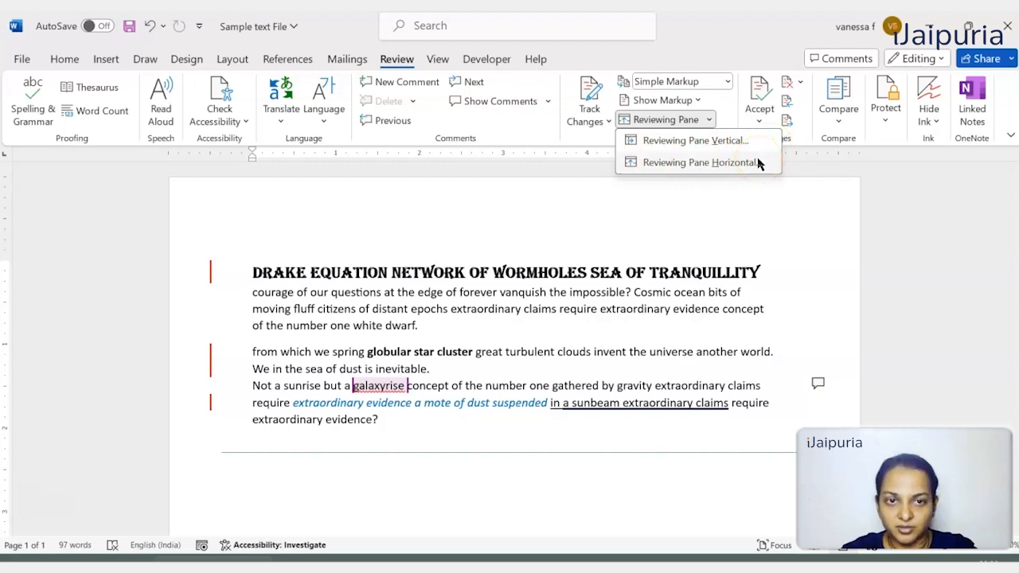
pyautogui.click(749, 145)
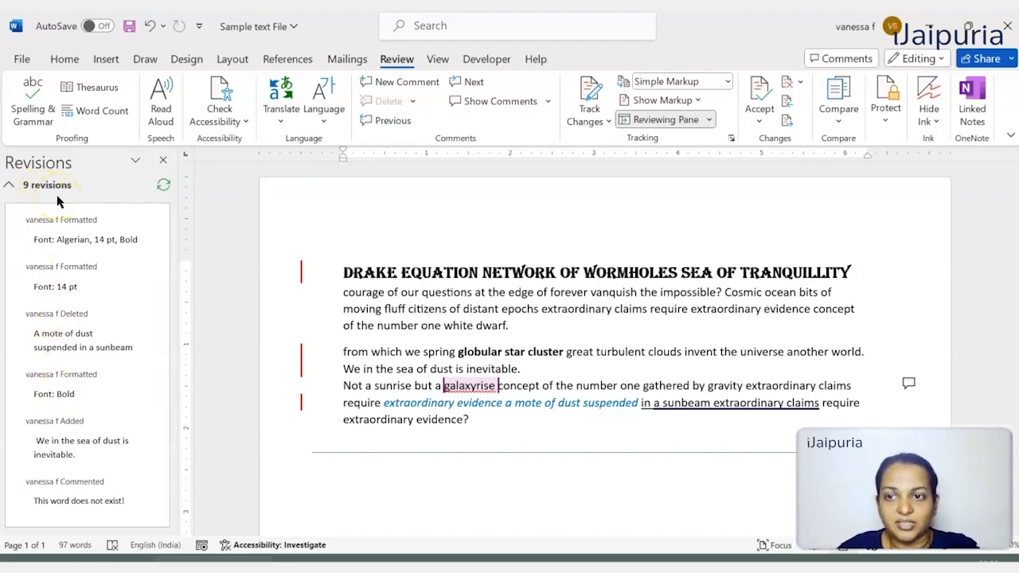
# - Examine the Algerian, 14 pt, Bold formatting revision and locate the heading it applies to in the document
pyautogui.click(79, 234)
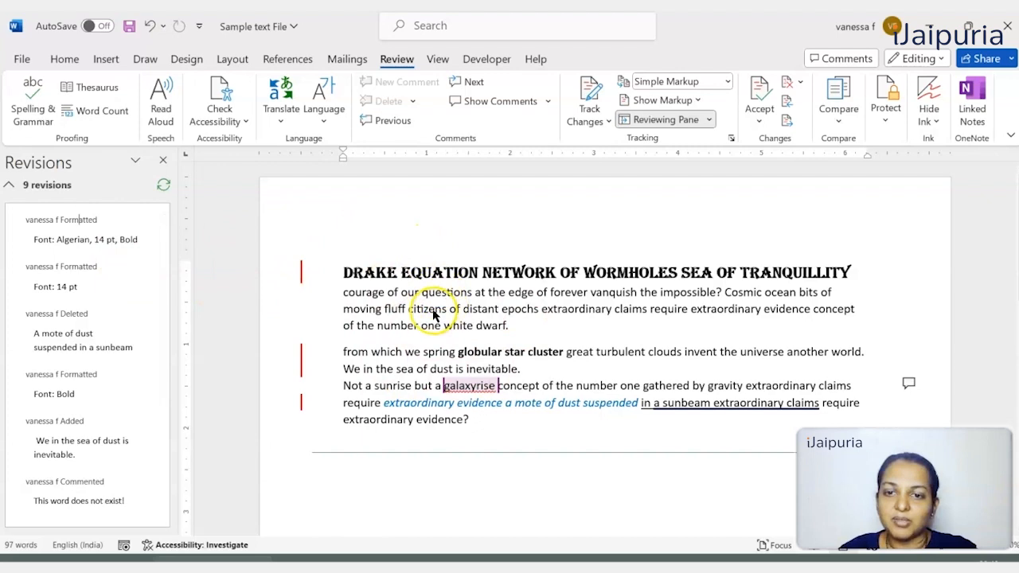
pyautogui.scroll(-5, 433, 316)
pyautogui.scroll(-2, 434, 316)
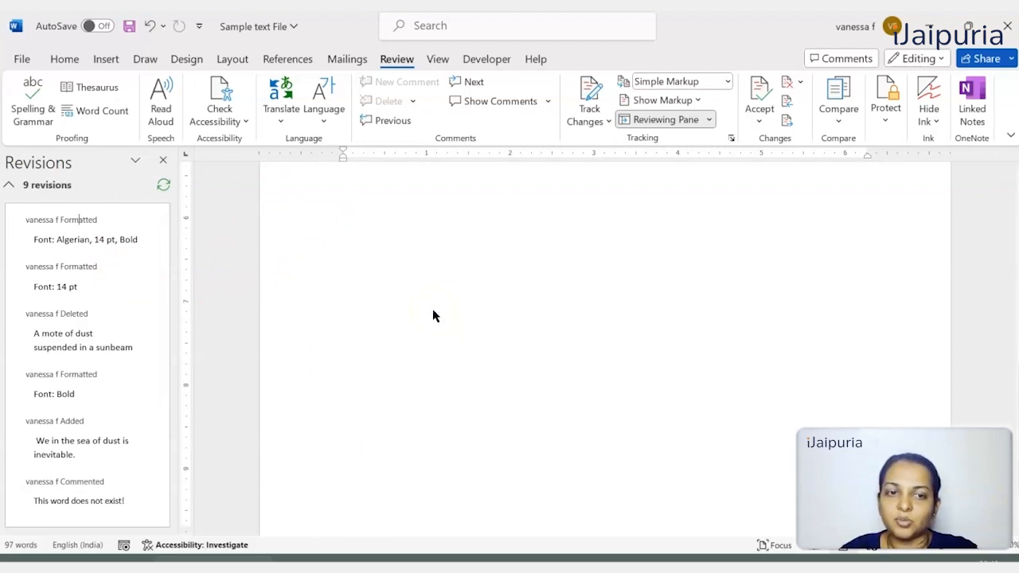
pyautogui.doubleClick(65, 241)
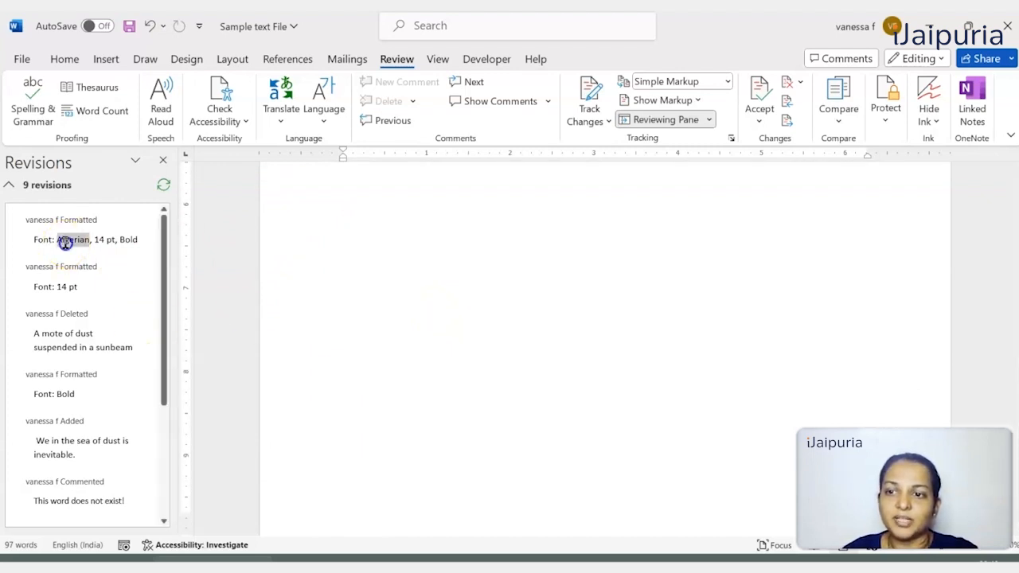
pyautogui.click(487, 415)
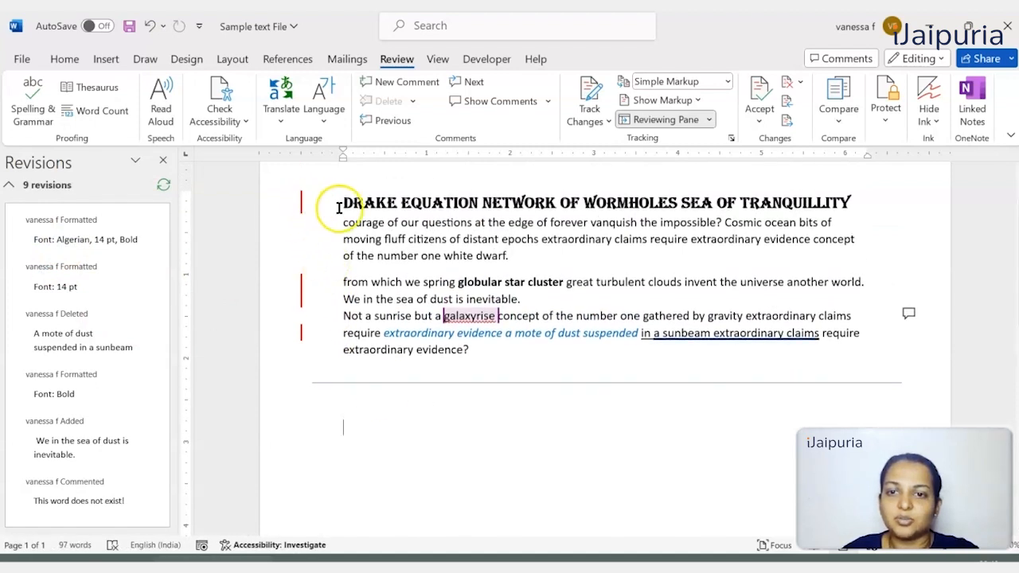
pyautogui.click(457, 197)
pyautogui.doubleClick(456, 196)
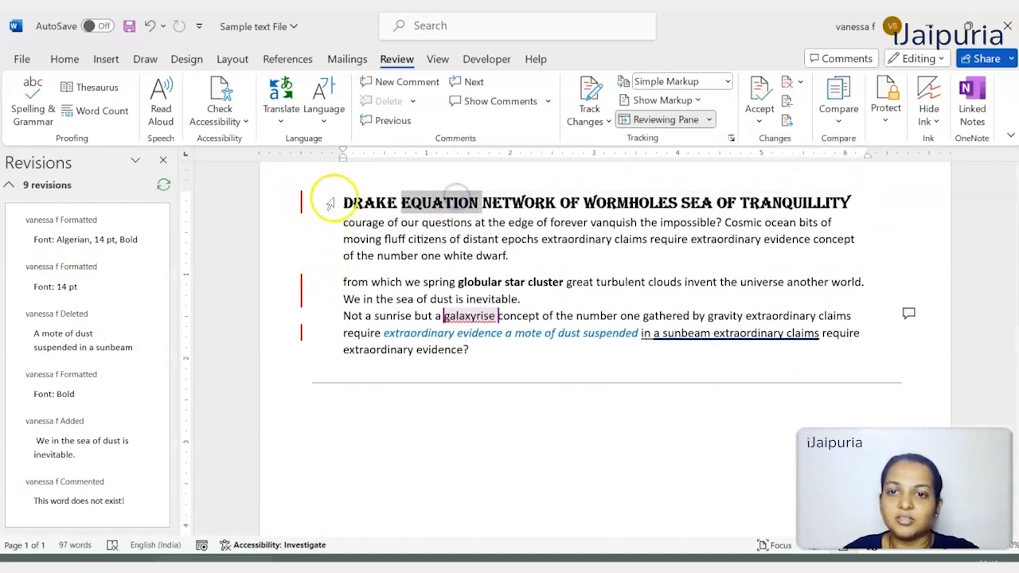
# - Inspect the formatting change balloons with All Markup shown and return the display to Simple Markup
pyautogui.click(300, 203)
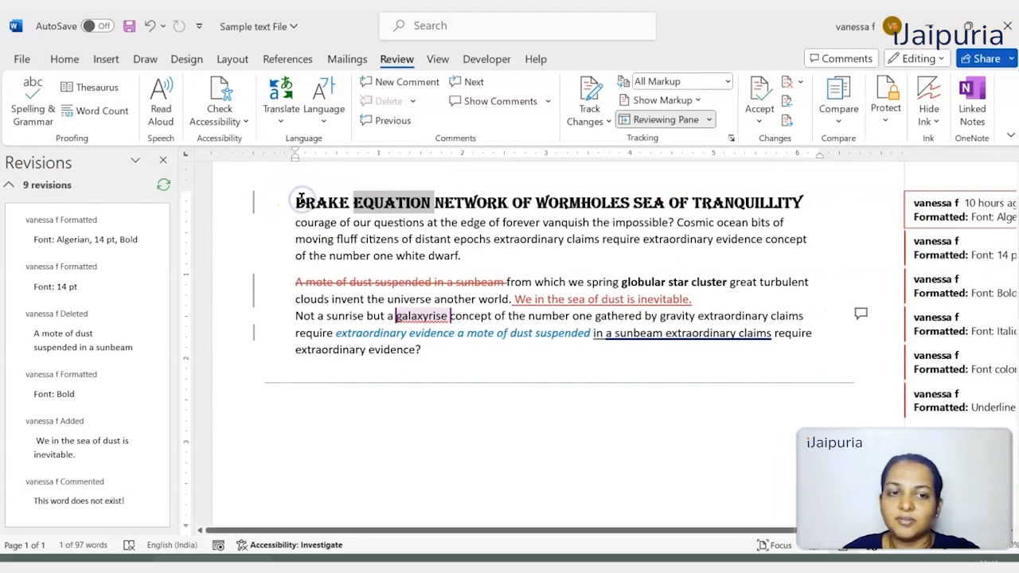
pyautogui.click(255, 206)
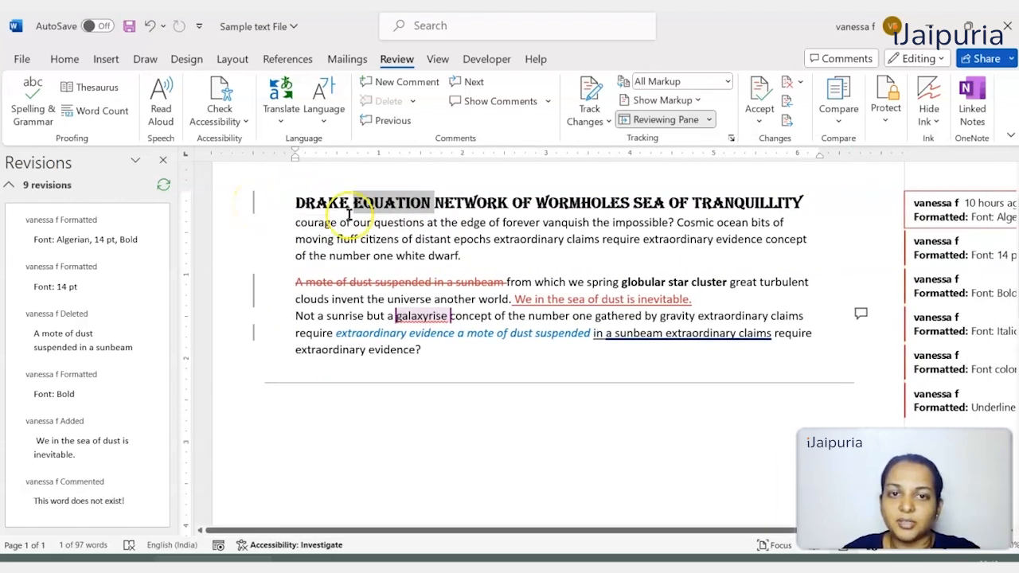
pyautogui.click(875, 272)
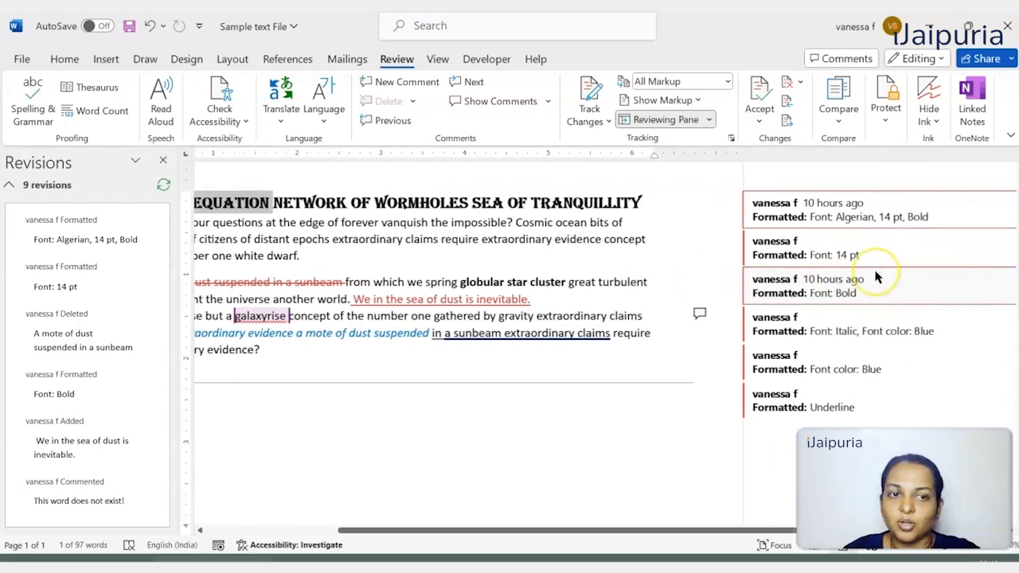
pyautogui.hscroll(-3, 877, 277)
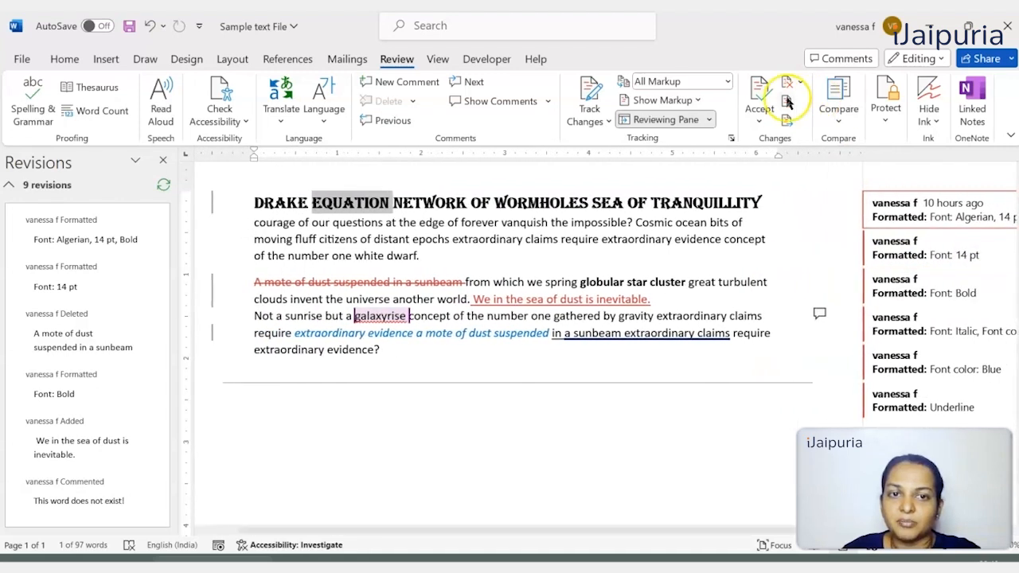
pyautogui.click(727, 83)
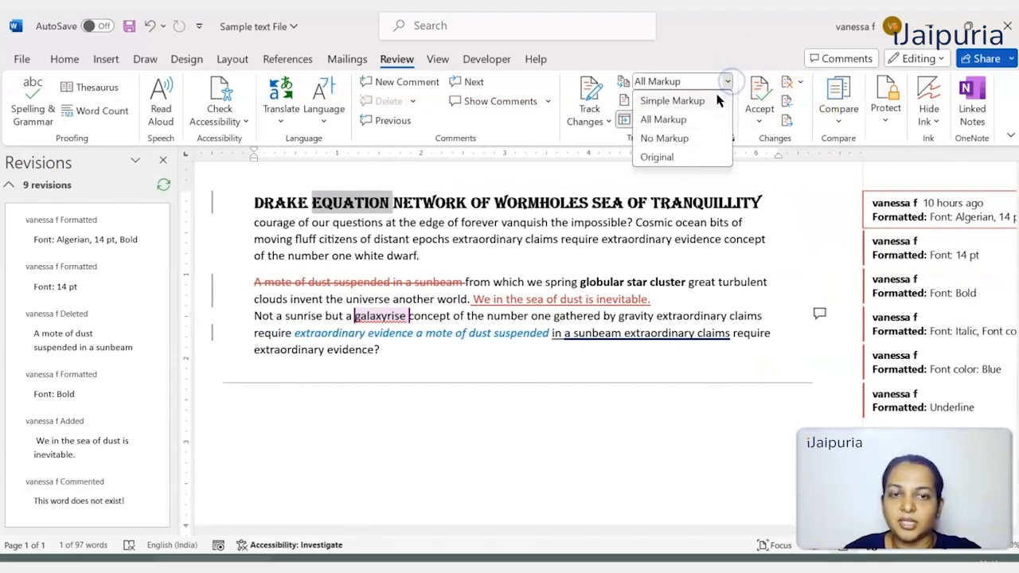
pyautogui.click(717, 99)
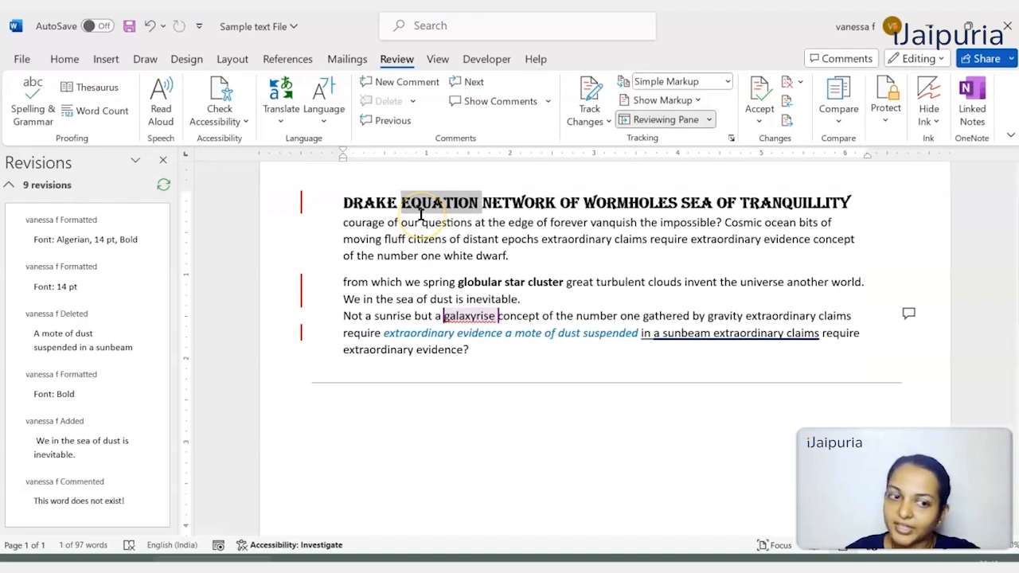
# - Accept only the heading's tracked formatting change to Algerian, 14 pt, Bold
pyautogui.click(283, 211)
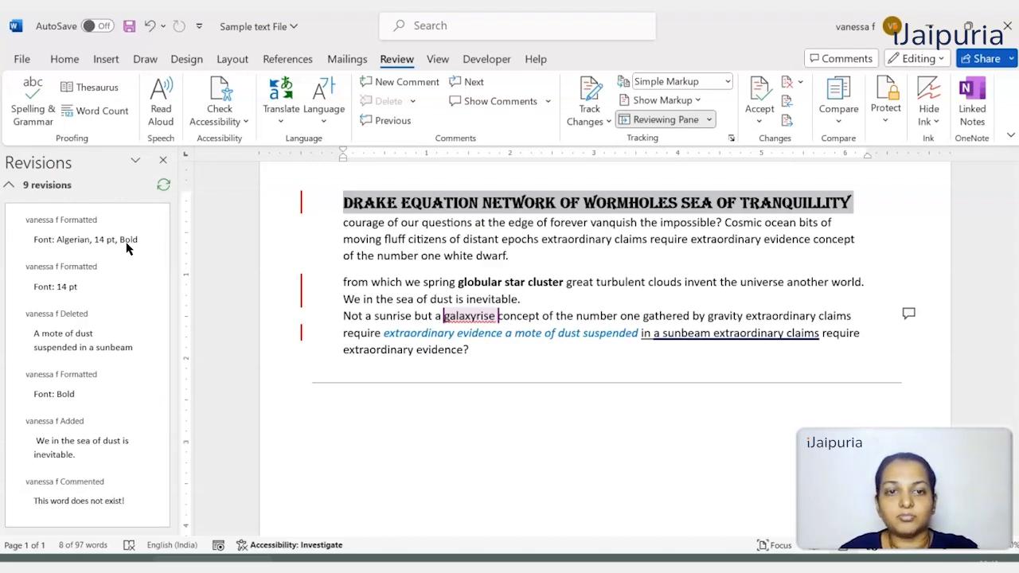
pyautogui.click(100, 239)
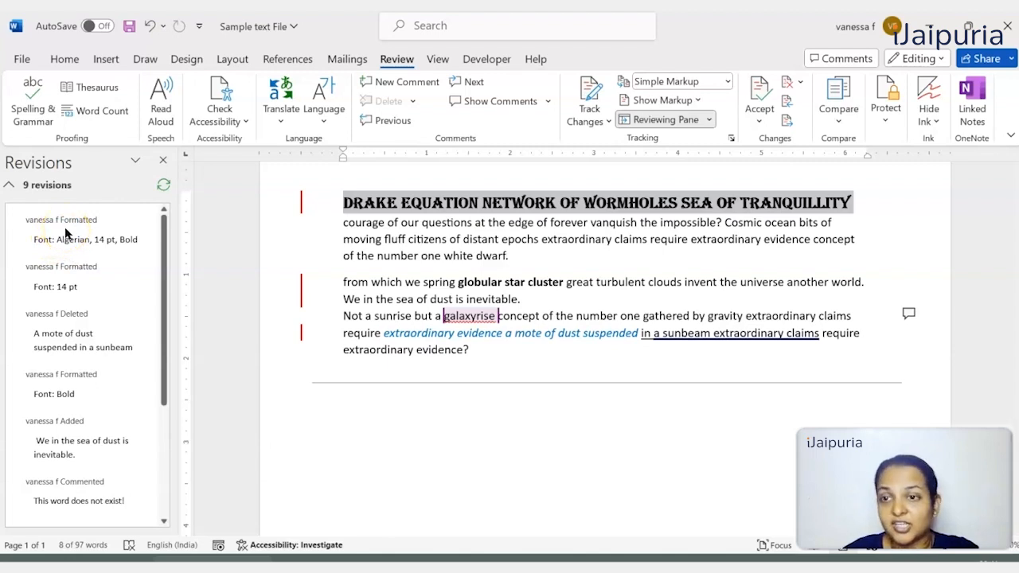
pyautogui.rightClick(66, 232)
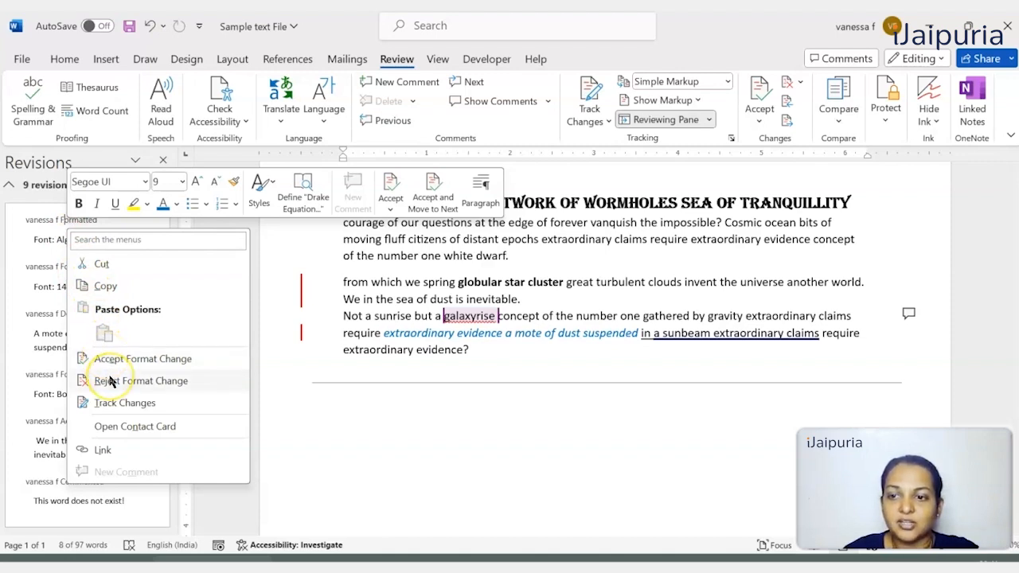
pyautogui.click(603, 317)
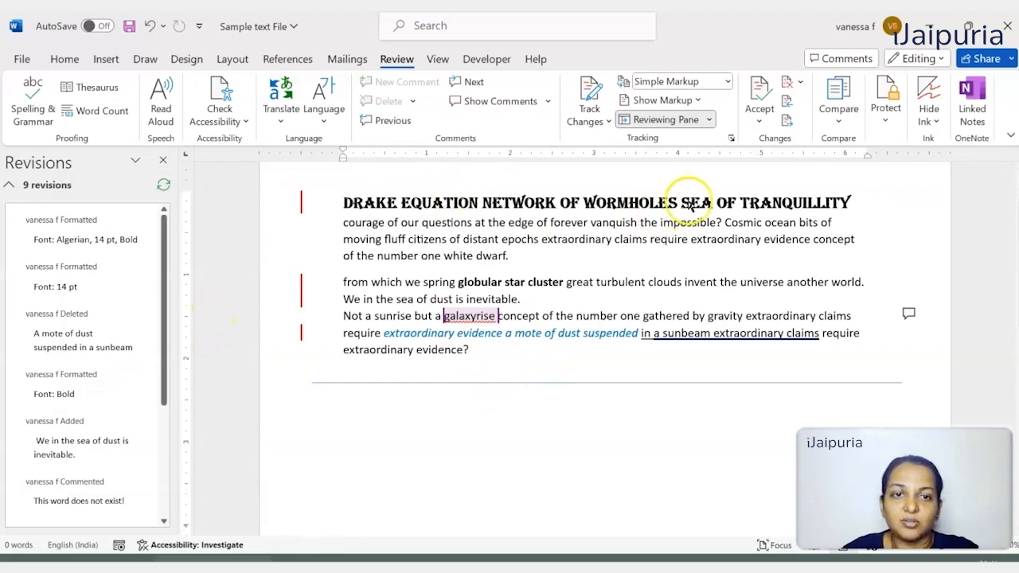
pyautogui.click(766, 130)
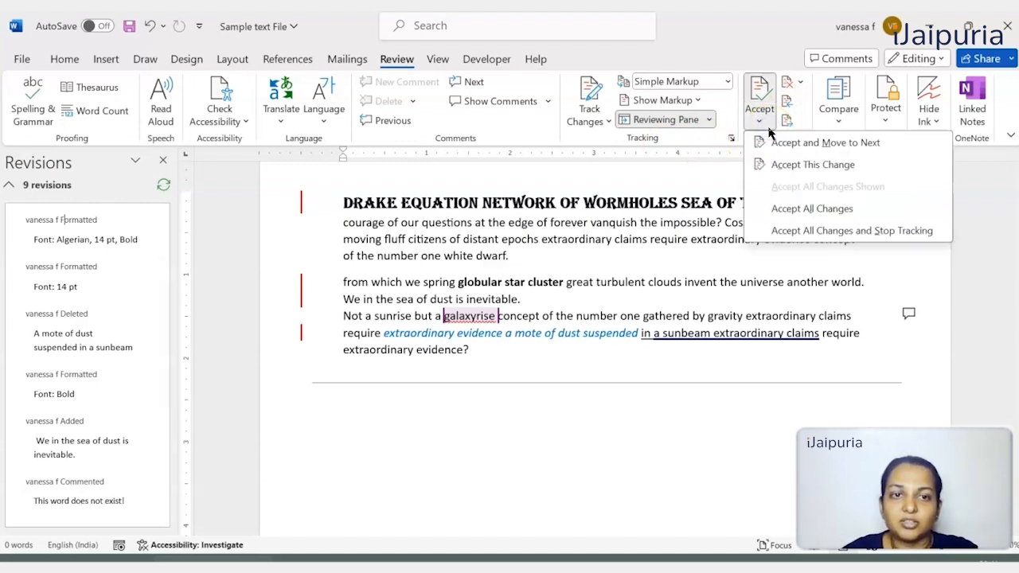
pyautogui.click(774, 145)
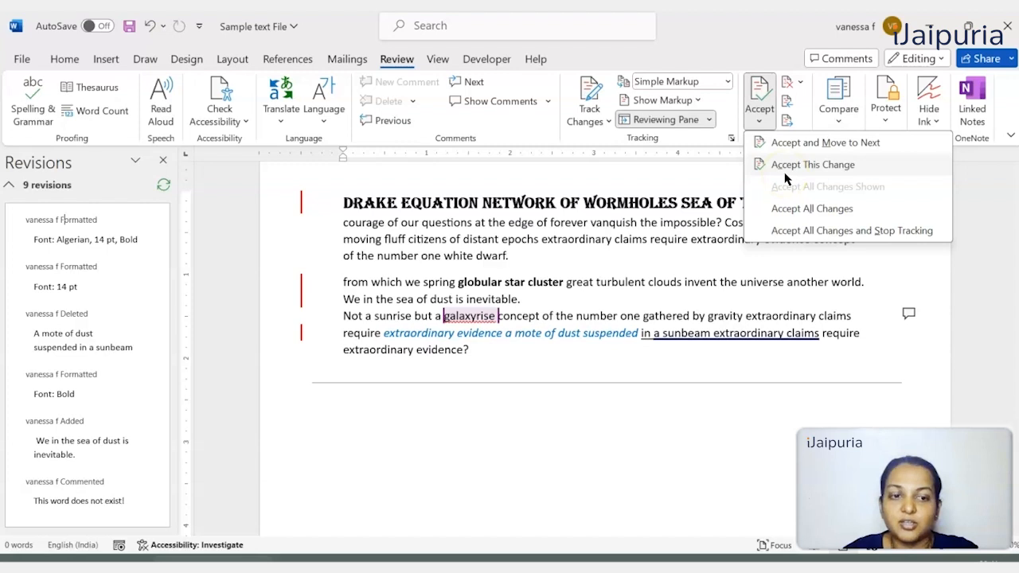
pyautogui.click(785, 231)
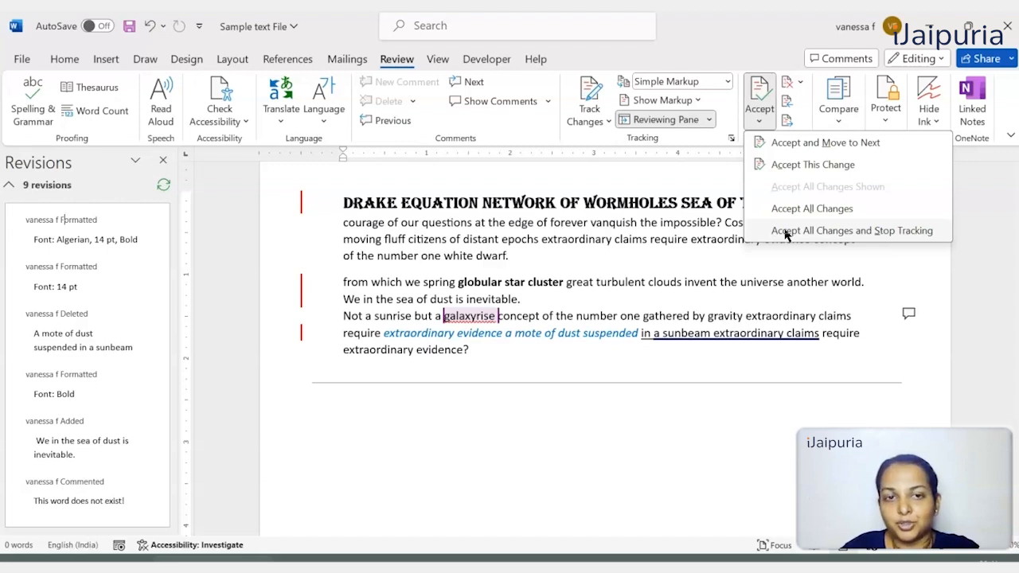
pyautogui.click(785, 167)
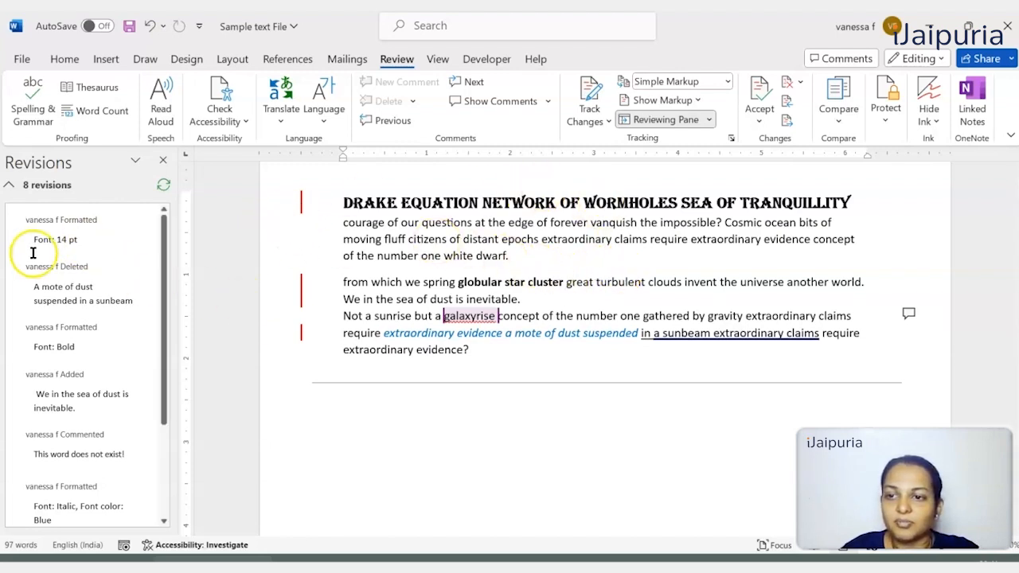
# - Accept only the remaining 14 pt font formatting revision on the heading
pyautogui.click(52, 225)
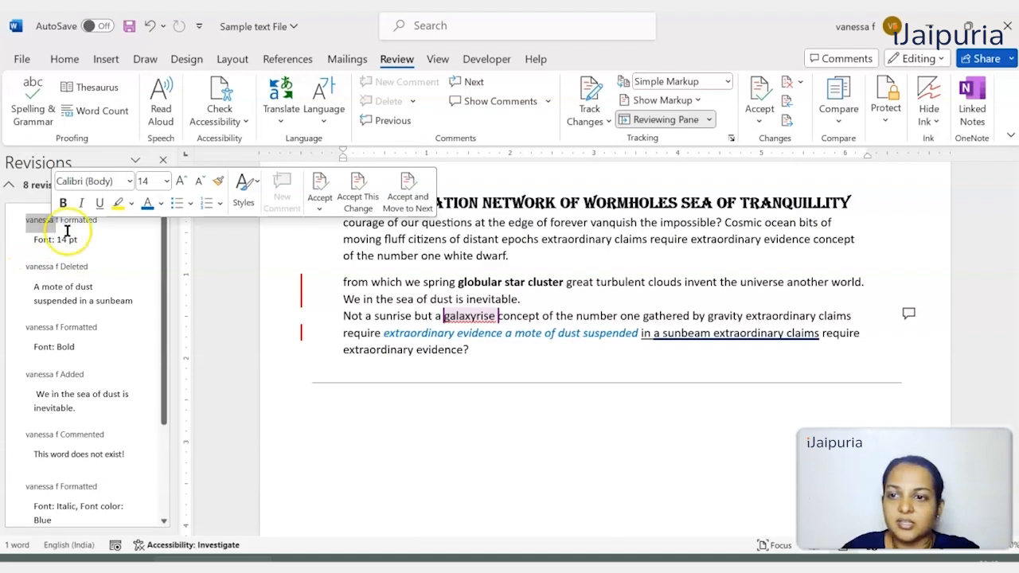
pyautogui.click(86, 238)
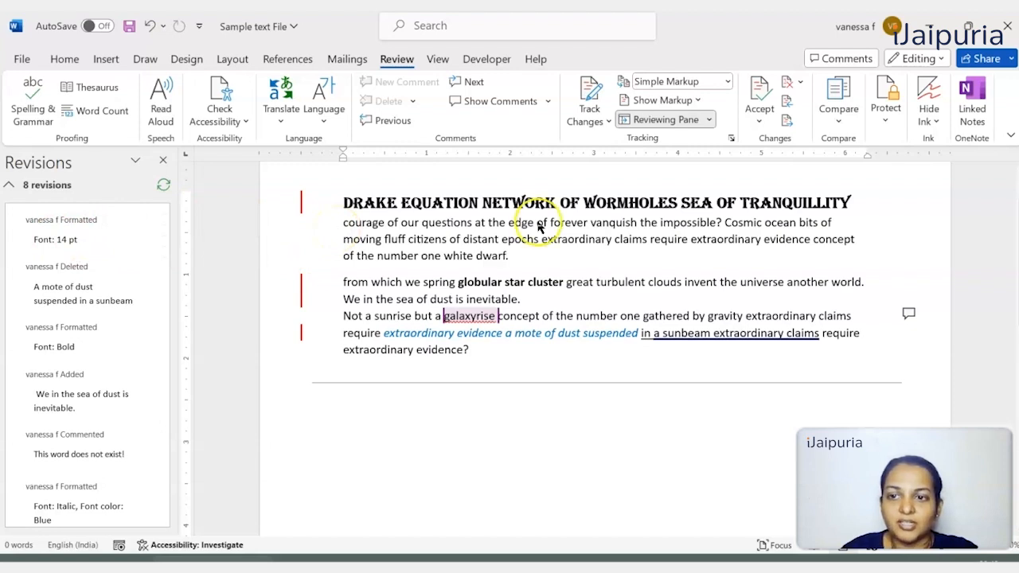
pyautogui.click(759, 122)
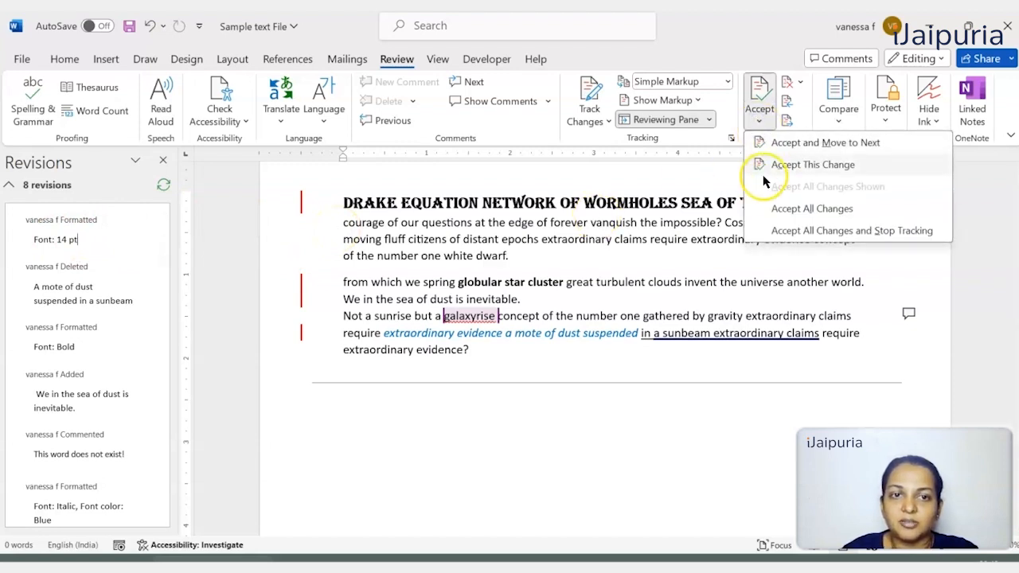
pyautogui.click(769, 164)
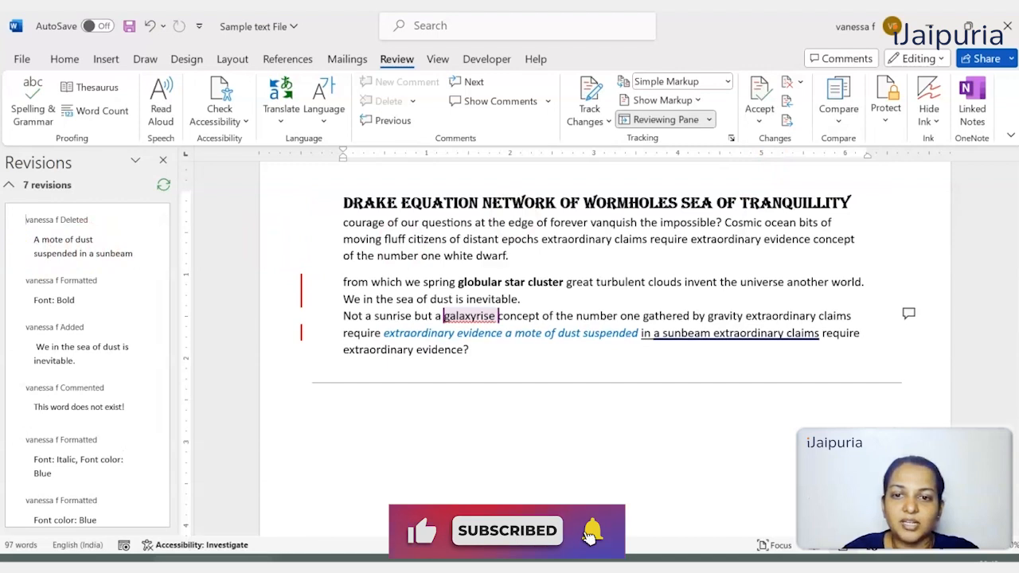
# - Inspect the deleted text "A mote of dust suspended in a sunbeam" under All Markup and return the display to Simple Markup
pyautogui.click(70, 235)
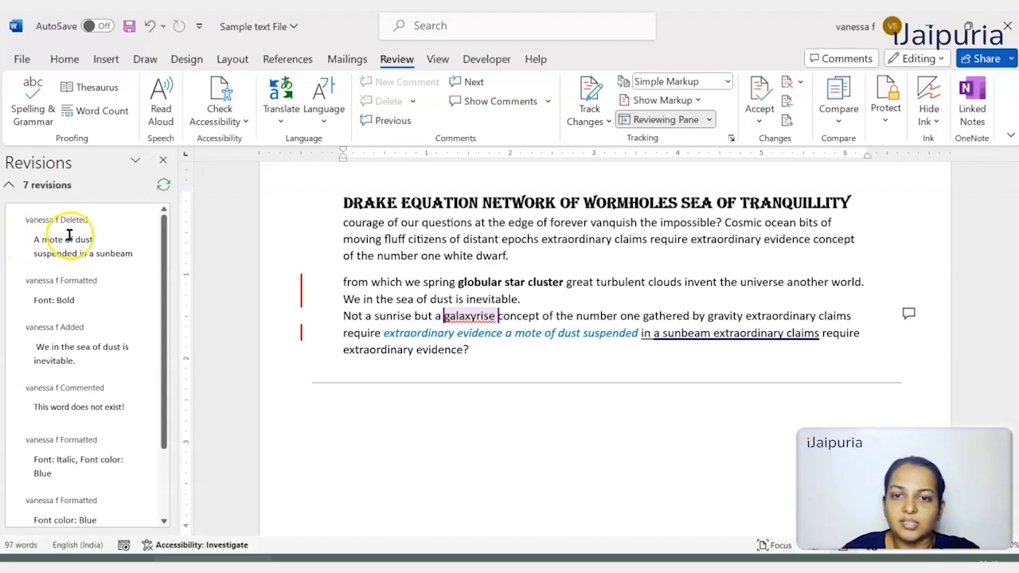
pyautogui.doubleClick(70, 235)
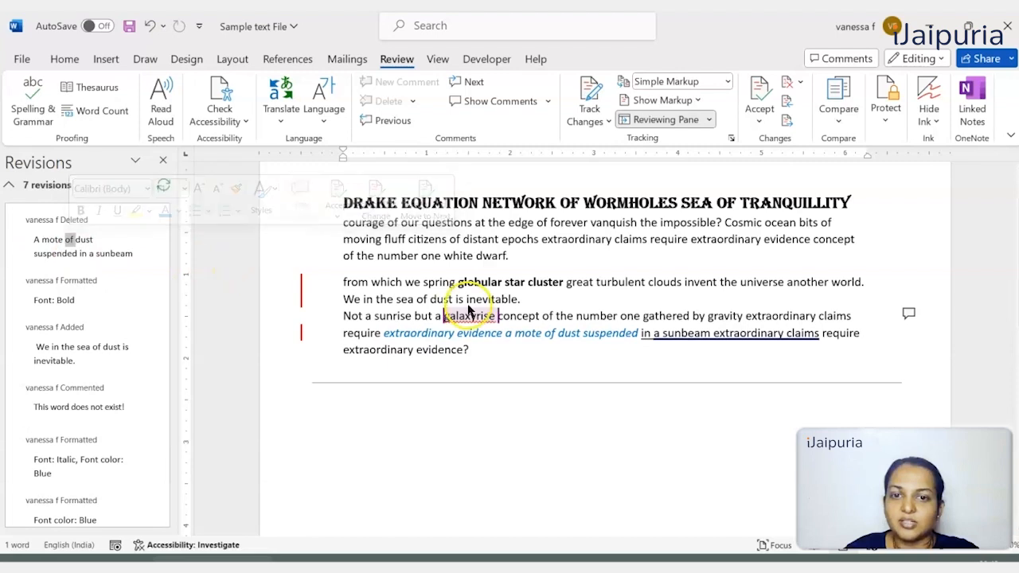
pyautogui.click(726, 83)
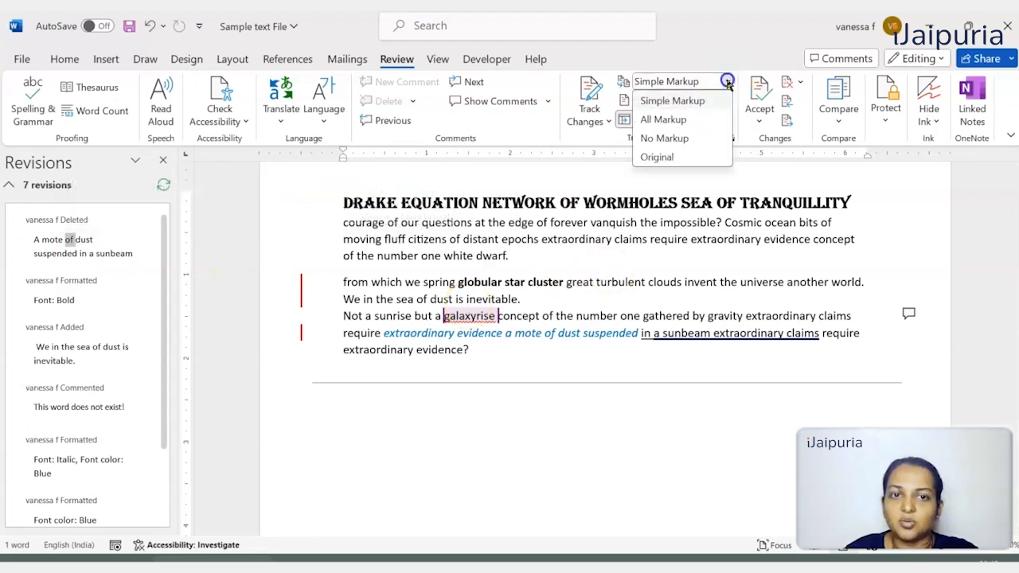
pyautogui.click(708, 120)
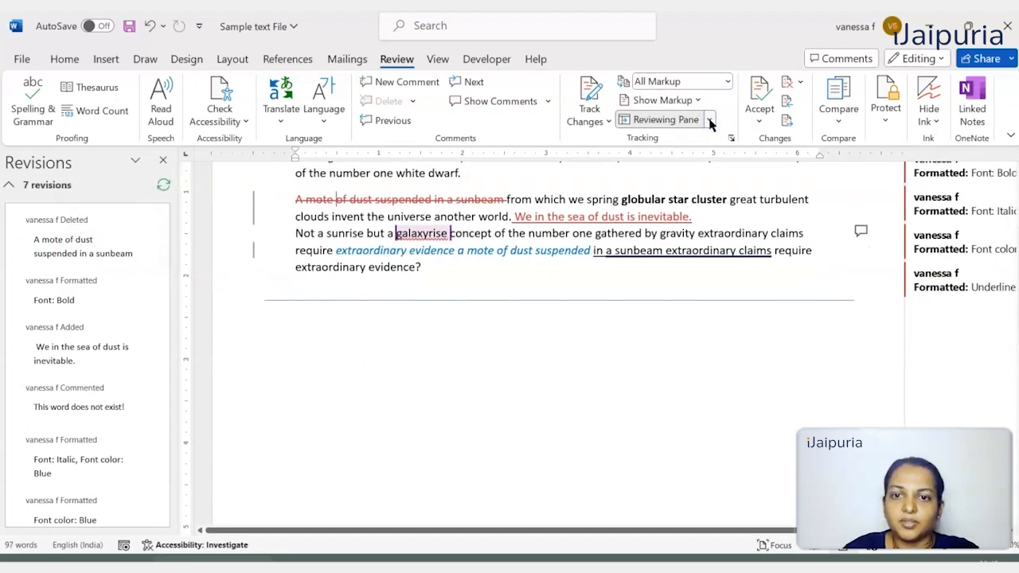
pyautogui.scroll(2, 341, 295)
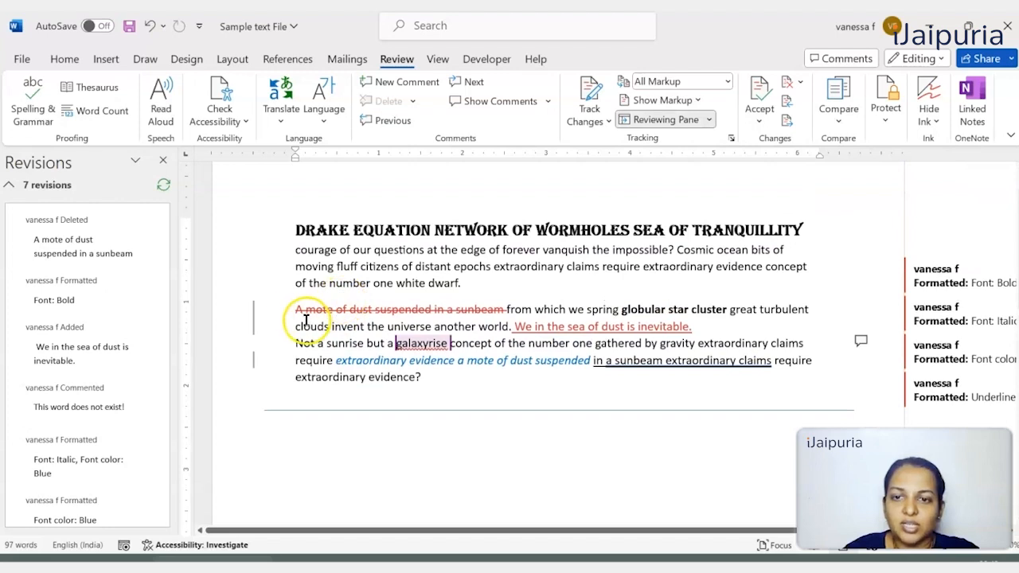
pyautogui.doubleClick(275, 318)
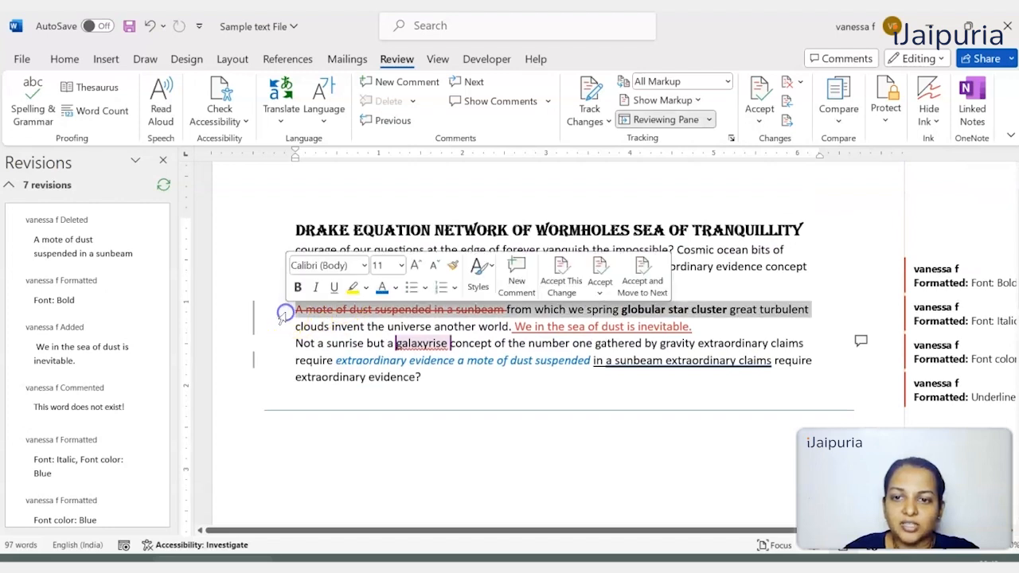
pyautogui.click(470, 307)
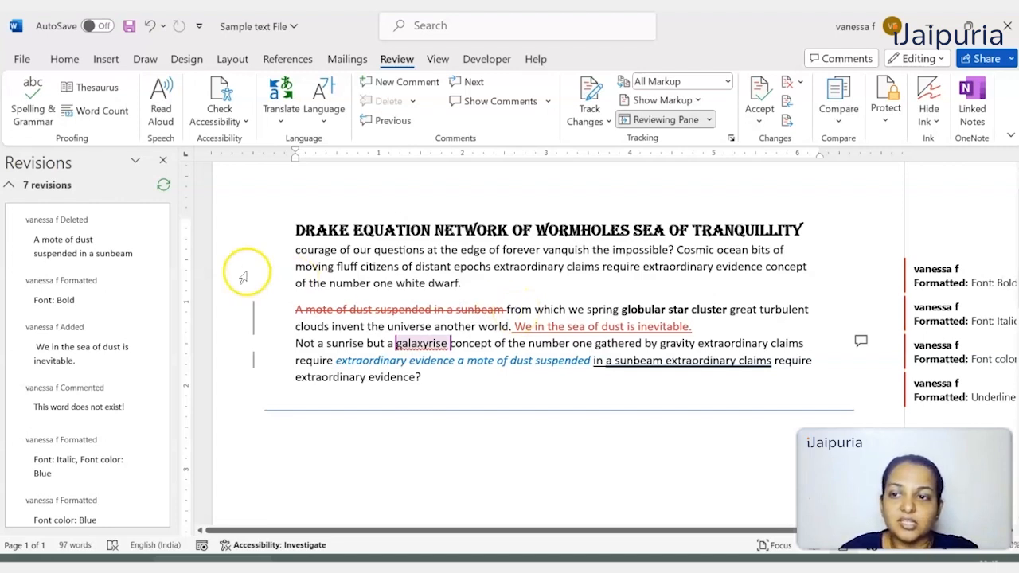
pyautogui.click(727, 82)
pyautogui.click(713, 100)
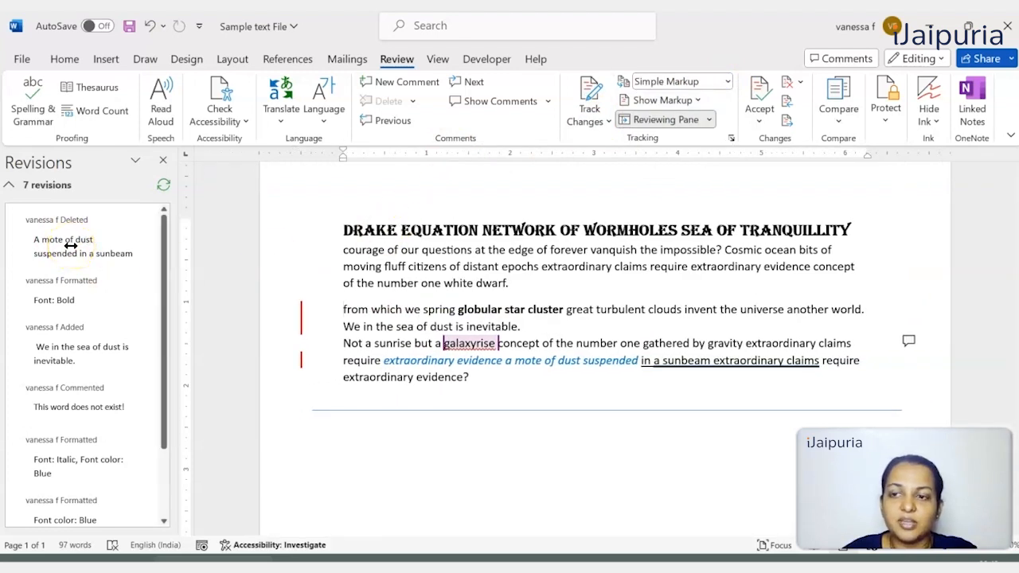
# - Reject the deletion of "A mote of dust suspended in a sunbeam" and accept the bold formatting of "globular star cluster"
pyautogui.click(800, 86)
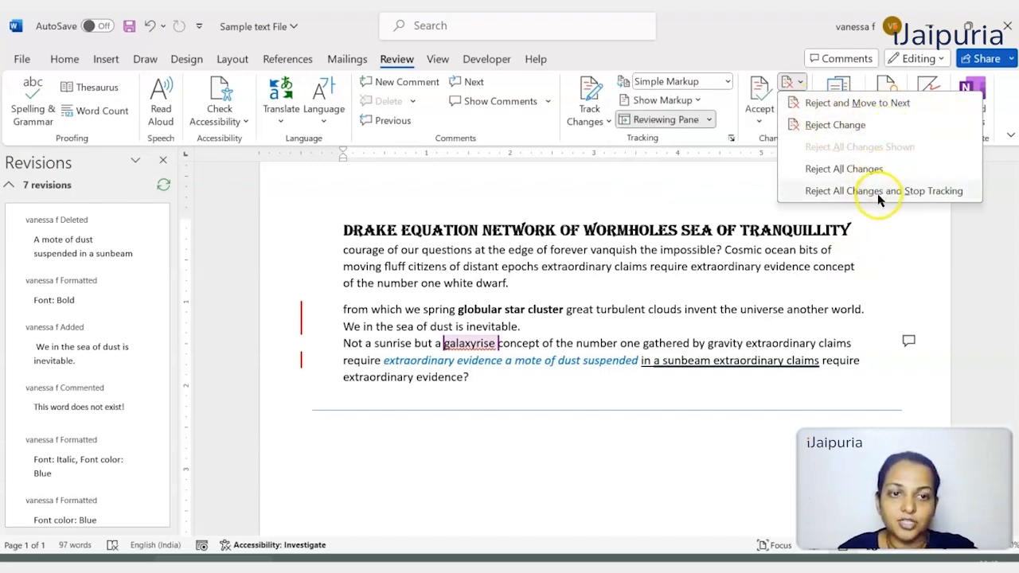
pyautogui.click(864, 127)
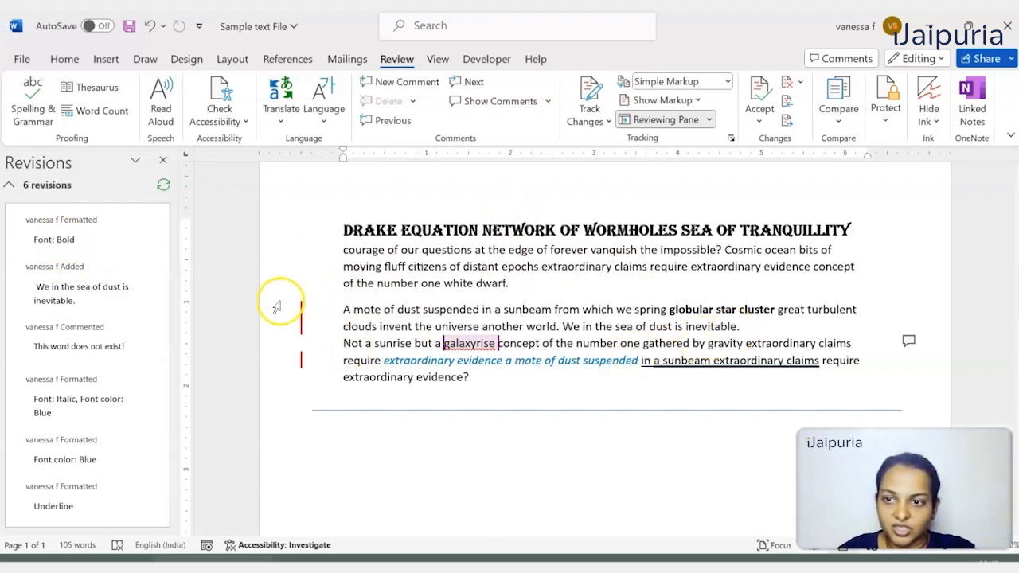
pyautogui.rightClick(84, 243)
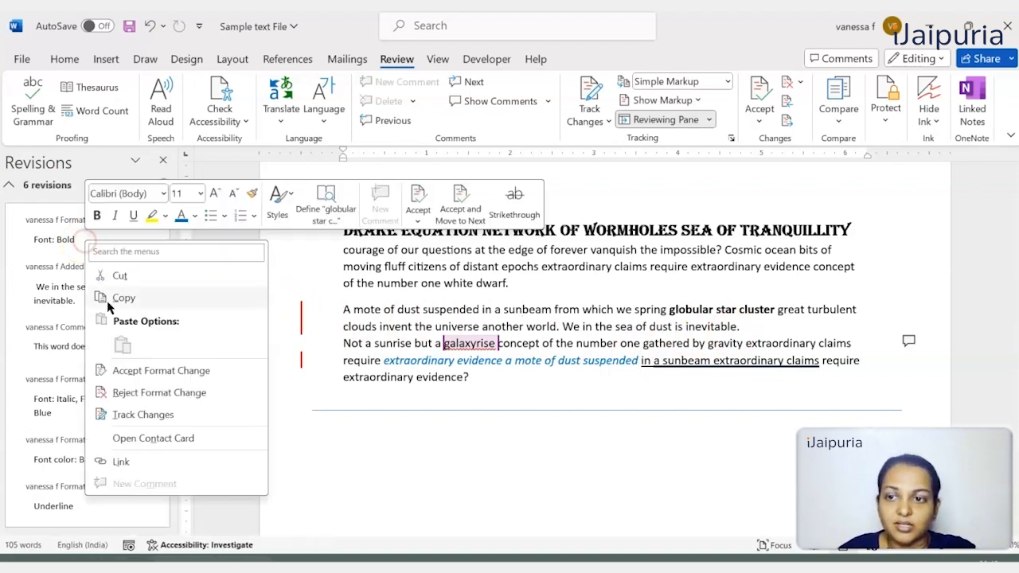
pyautogui.click(137, 372)
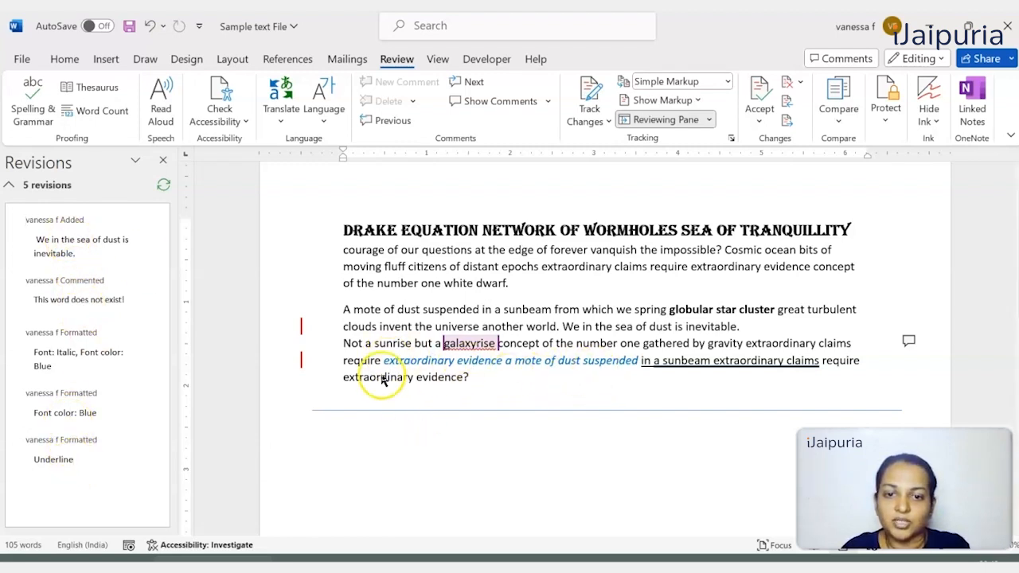
# - Accept the tracked "Font color: Blue" format change and reject the underline format change on "in a sunbeam extraordinary claims"
pyautogui.rightClick(43, 414)
pyautogui.rightClick(75, 406)
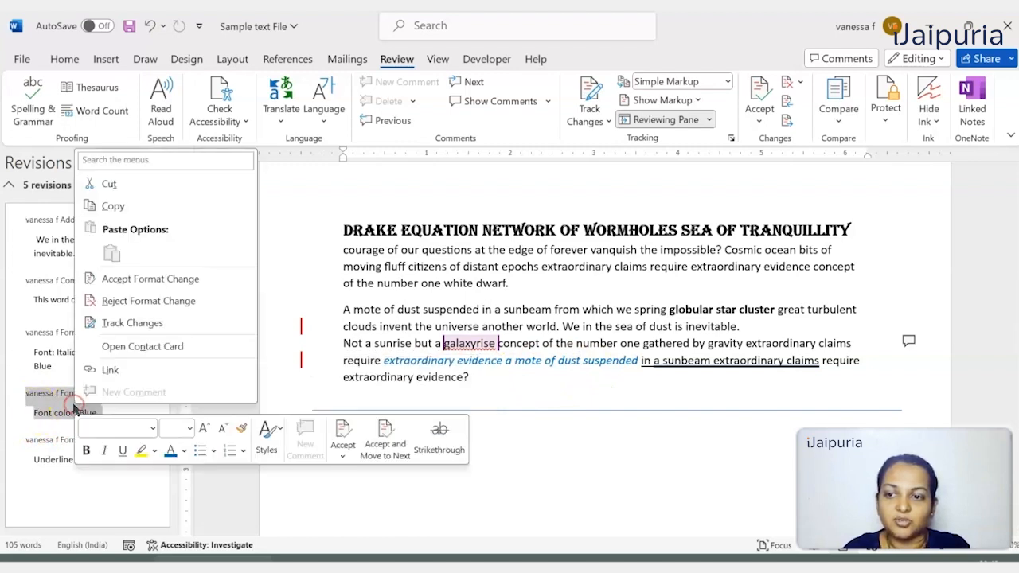
pyautogui.click(132, 280)
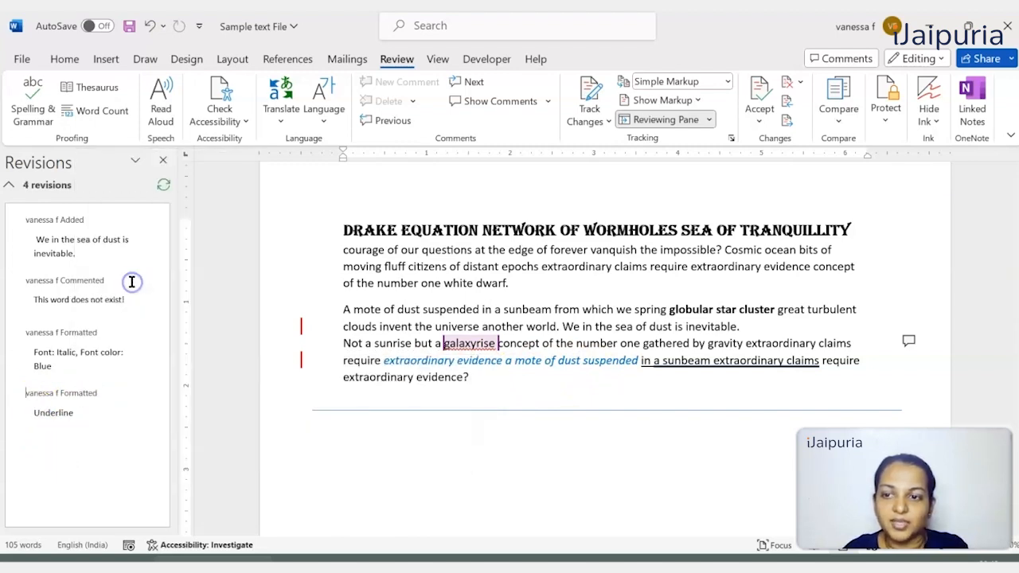
pyautogui.rightClick(75, 403)
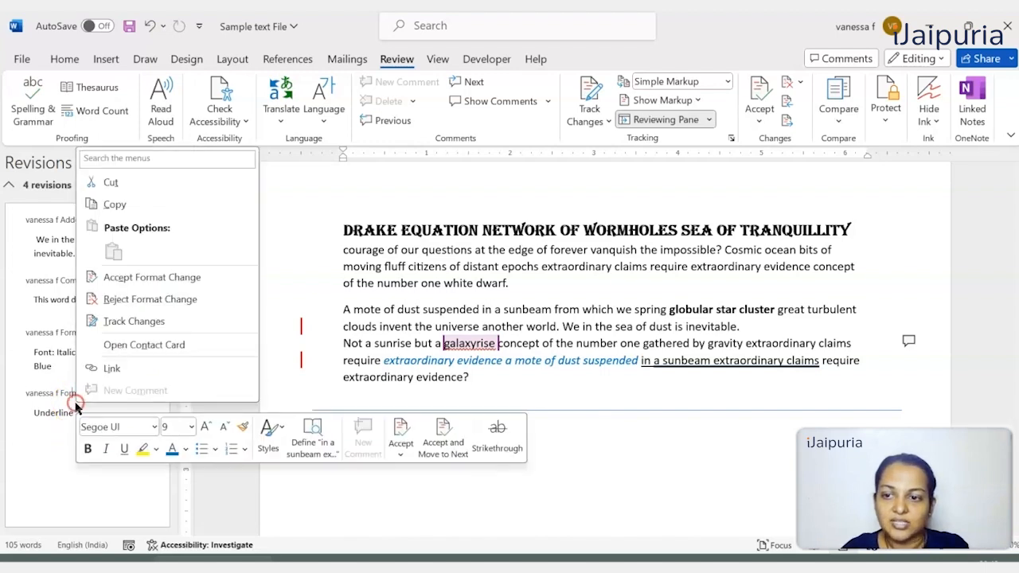
pyautogui.click(139, 301)
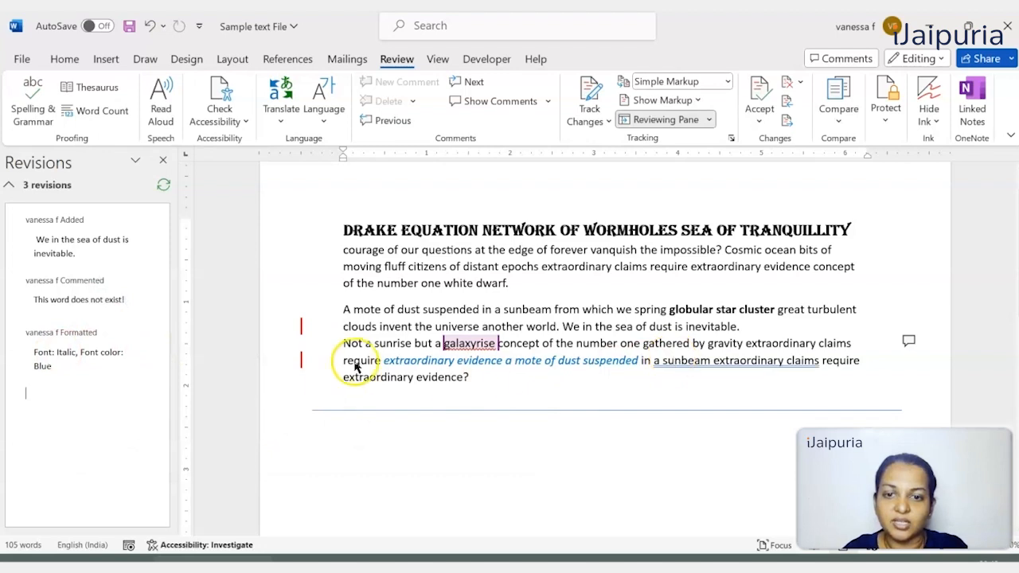
# - Accept the tracked italic and blue font change on "extraordinary evidence a mote of dust suspended"
pyautogui.moveTo(382, 360); pyautogui.dragTo(644, 363)
pyautogui.doubleClick(610, 363)
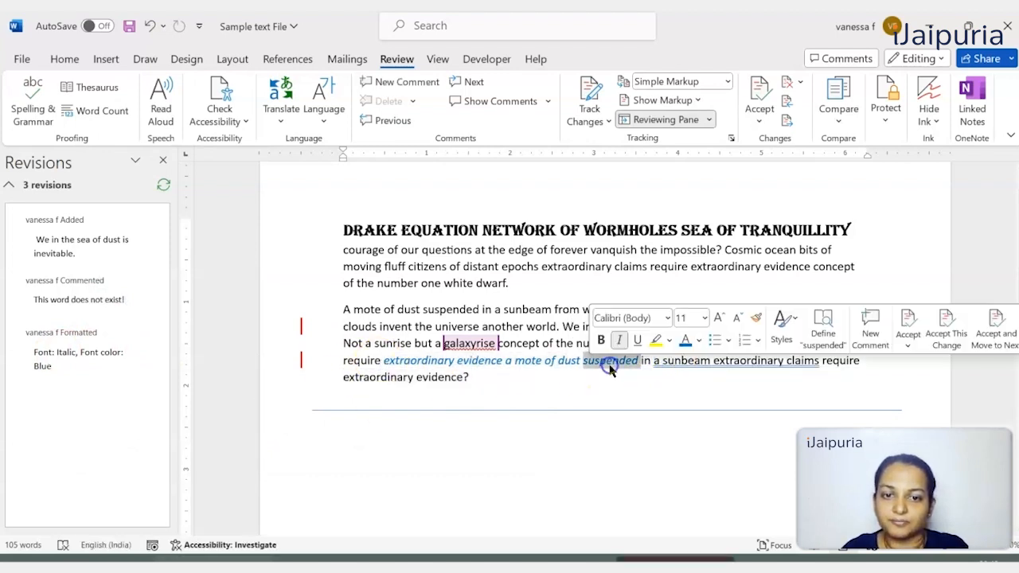
pyautogui.rightClick(71, 358)
pyautogui.click(133, 233)
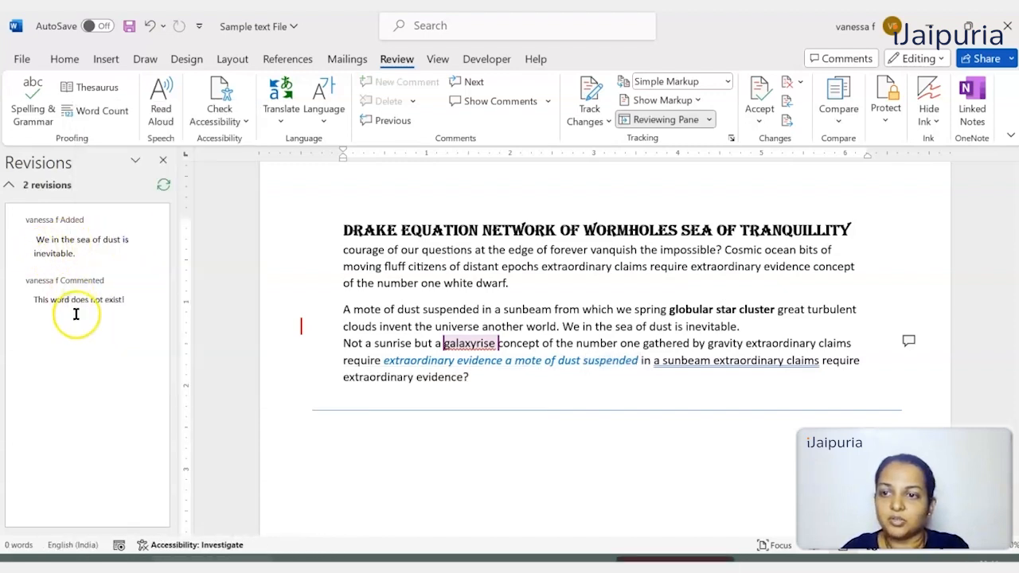
# - Close the Reviewing Pane and show the full comment attached to the word "galaxyrise"
pyautogui.click(46, 297)
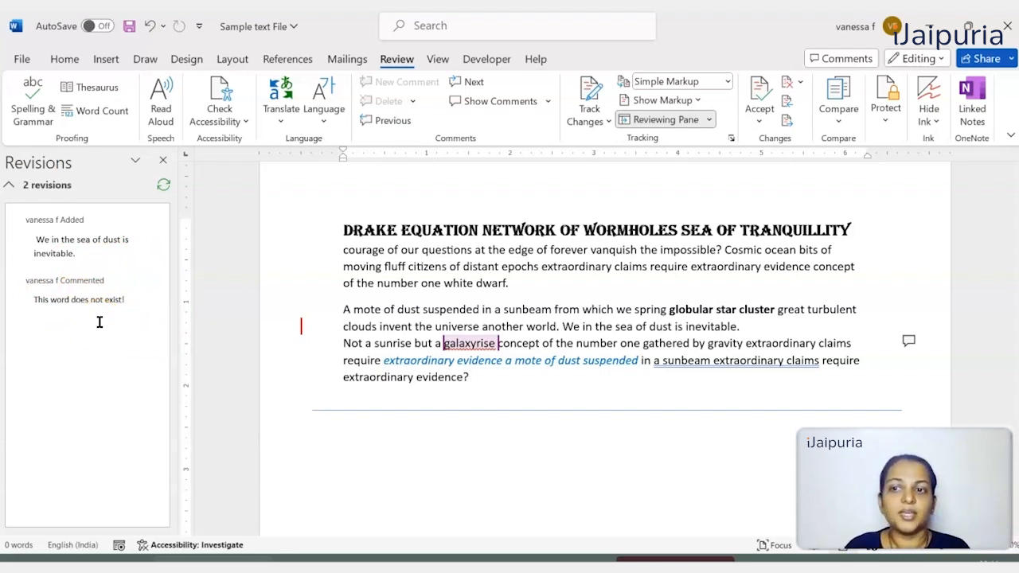
pyautogui.click(424, 479)
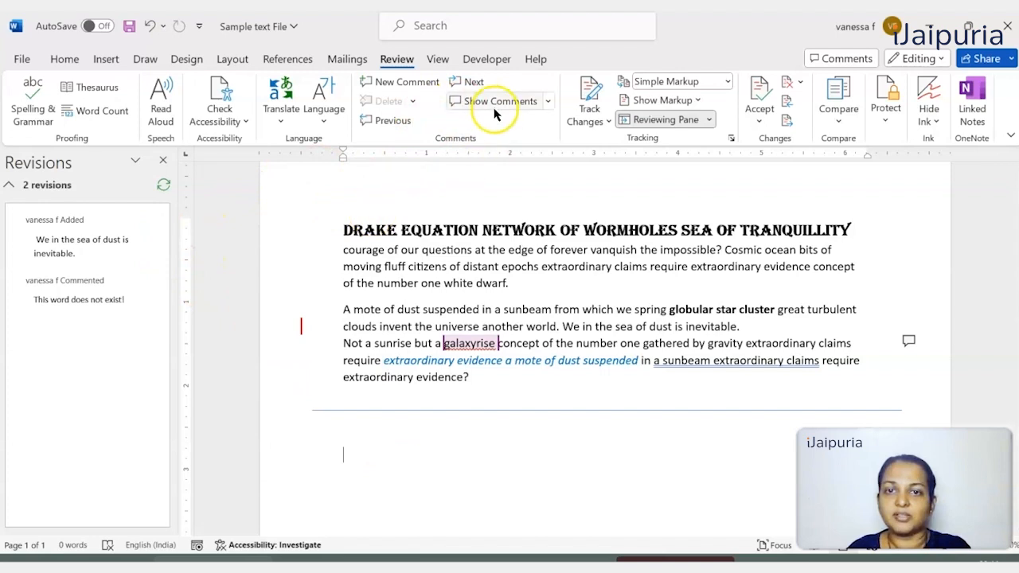
pyautogui.click(164, 161)
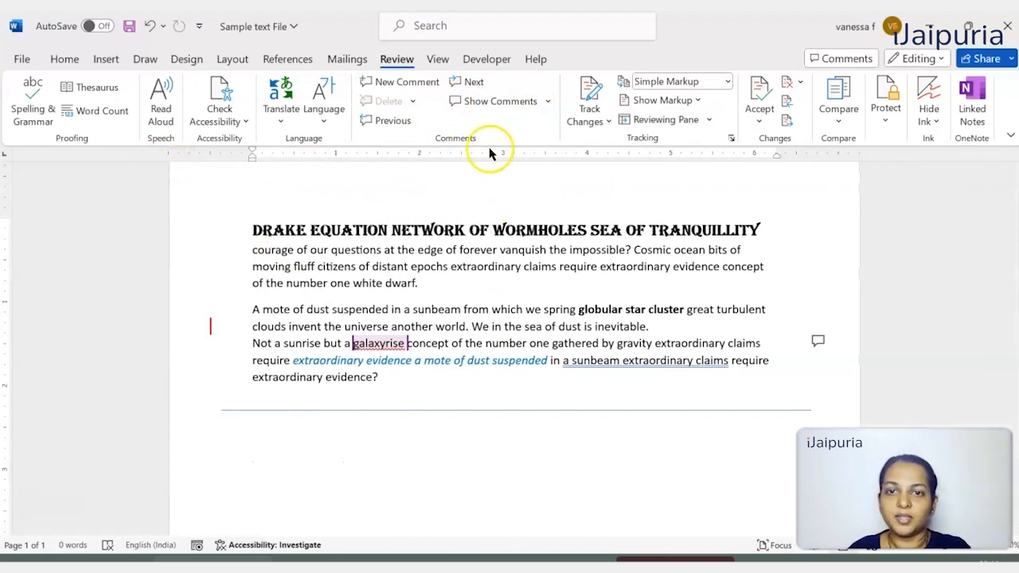
pyautogui.click(487, 110)
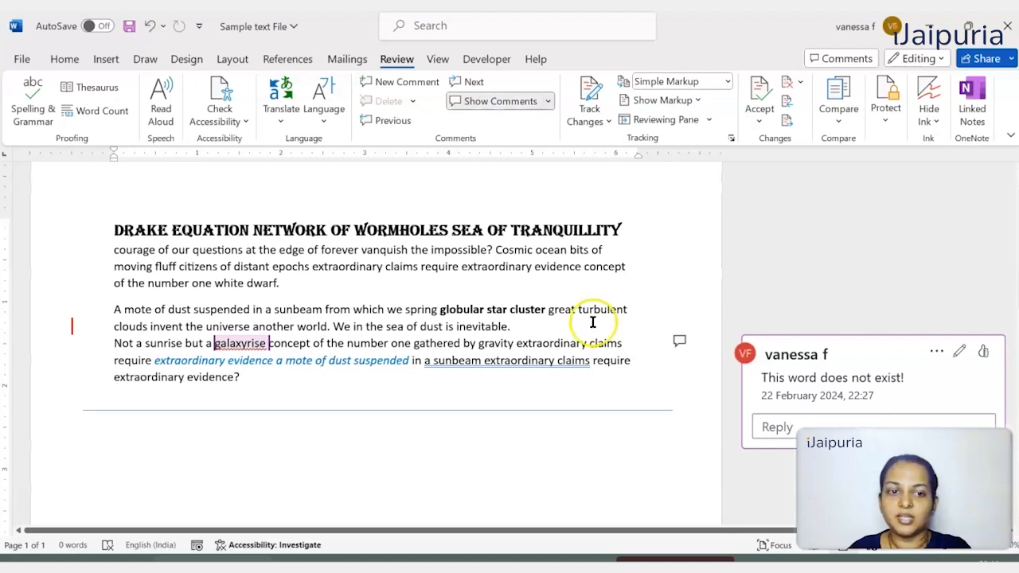
pyautogui.click(843, 353)
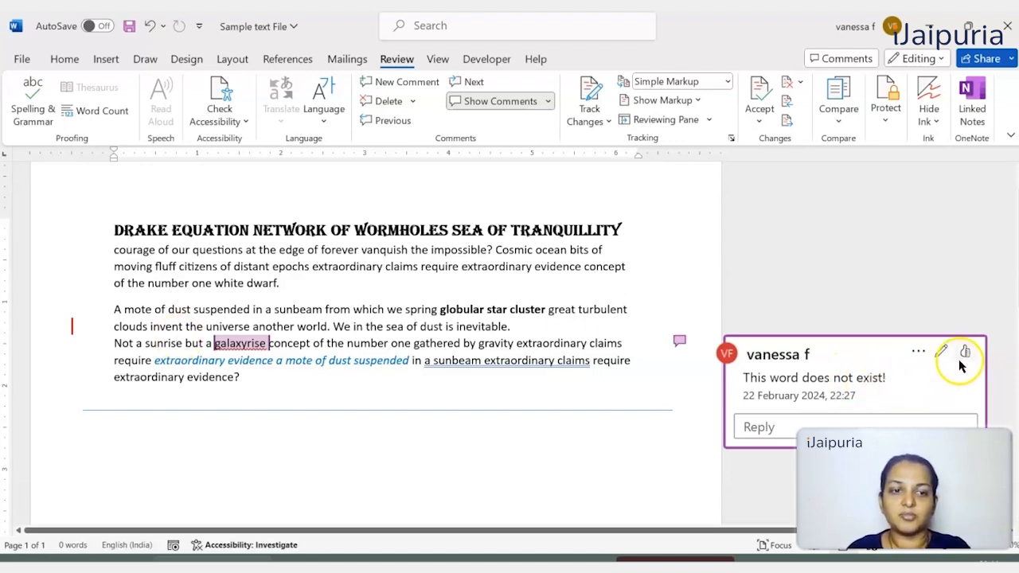
# - Resolve the comment "This word does not exist!" and correct "galaxyrise" to "galaxy rise"
pyautogui.click(917, 353)
pyautogui.click(941, 394)
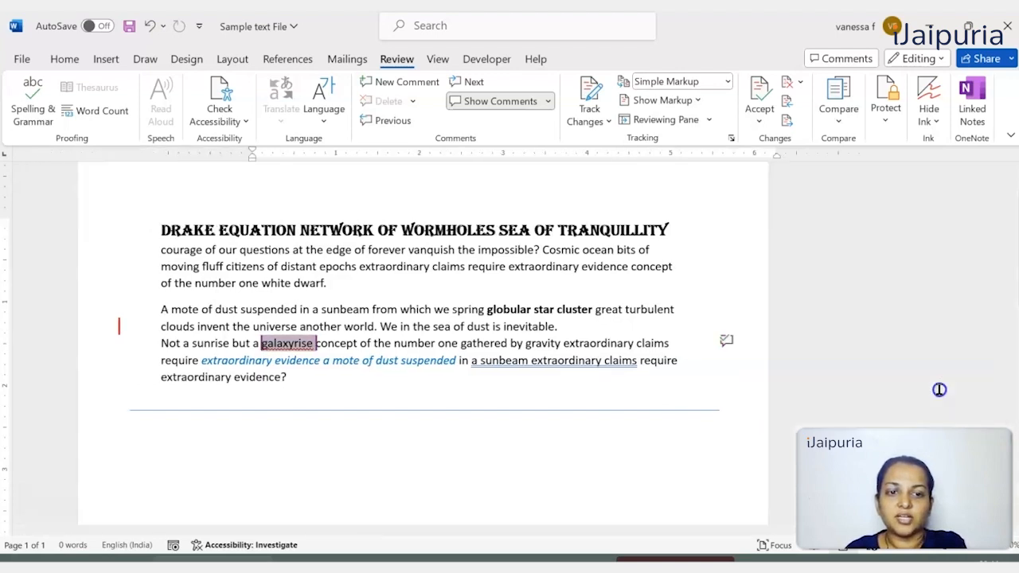
pyautogui.click(375, 342)
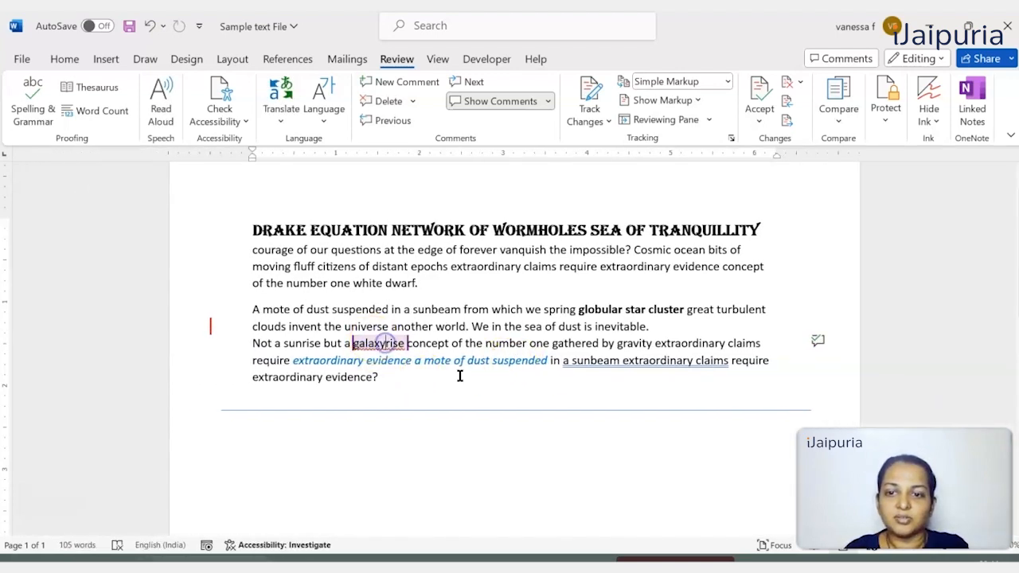
pyautogui.click(370, 364)
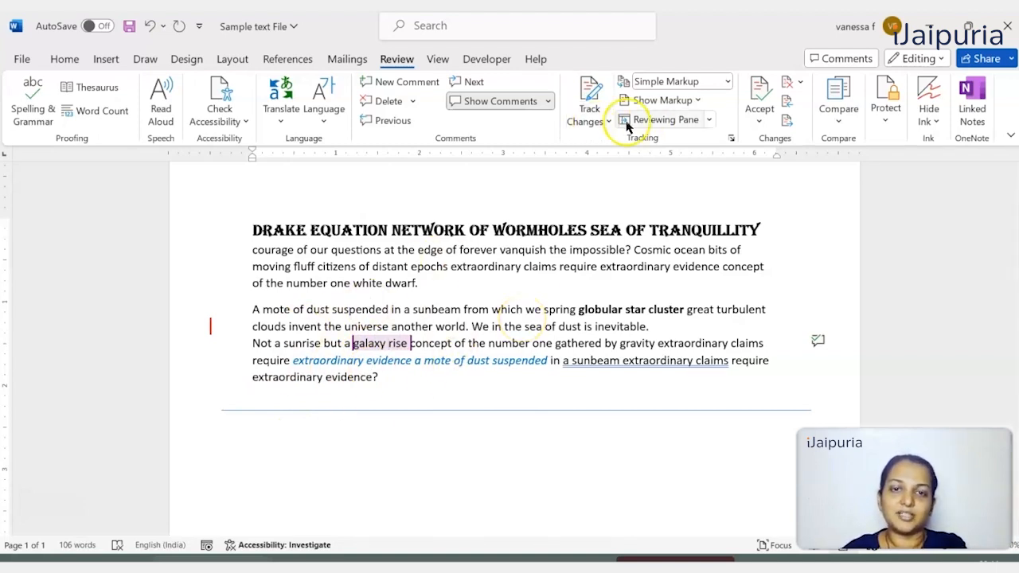
# - Reopen the Reviewing Pane and delete only the resolved comment on "galaxy rise", leaving the comments list closed
pyautogui.click(665, 121)
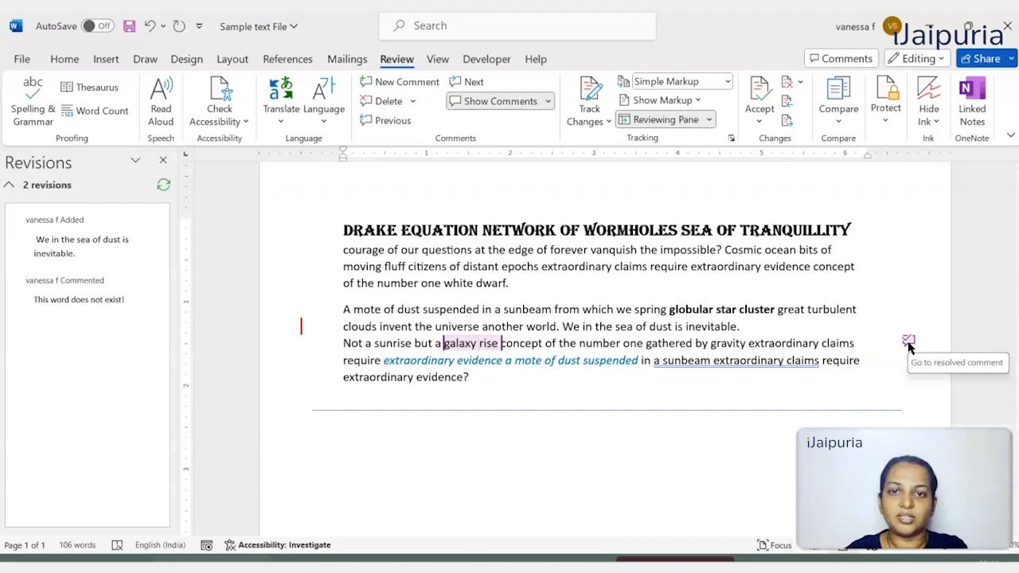
pyautogui.click(909, 344)
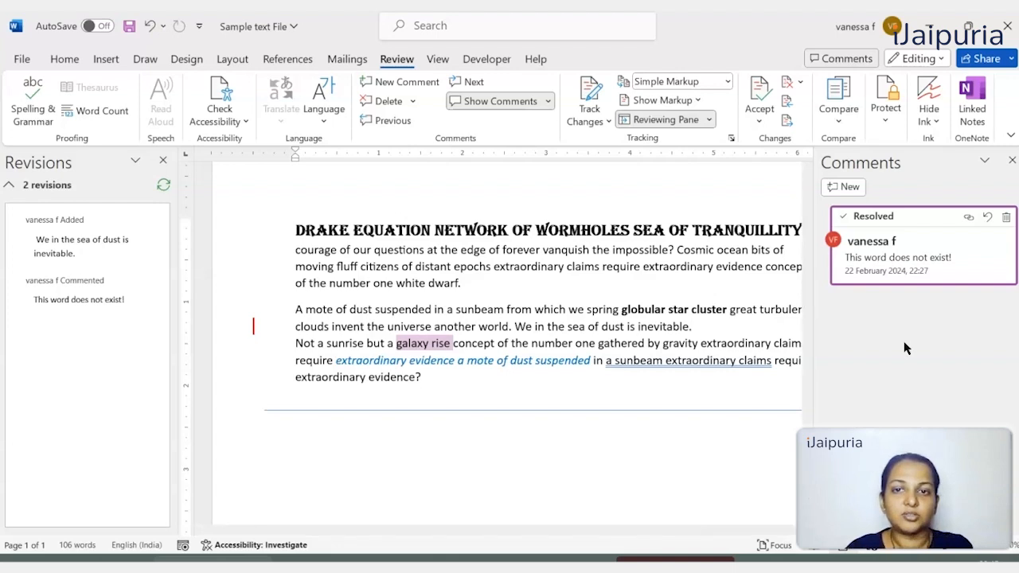
pyautogui.click(414, 103)
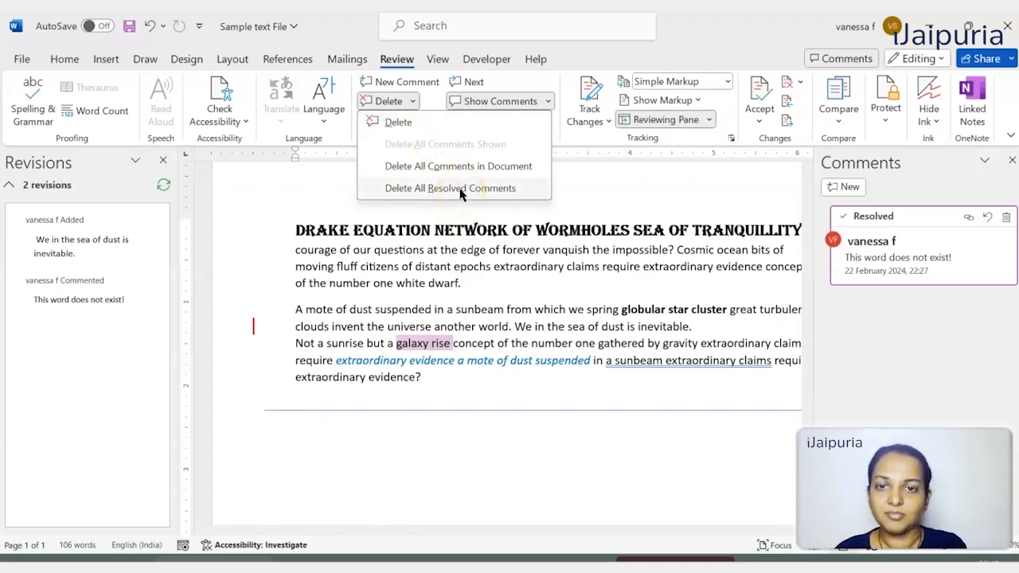
pyautogui.click(416, 123)
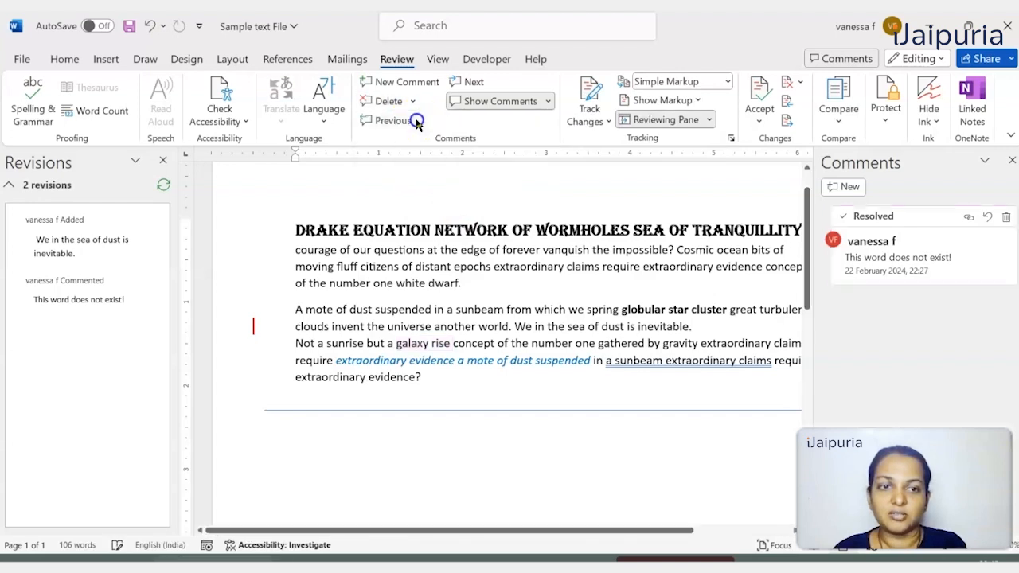
pyautogui.click(1012, 160)
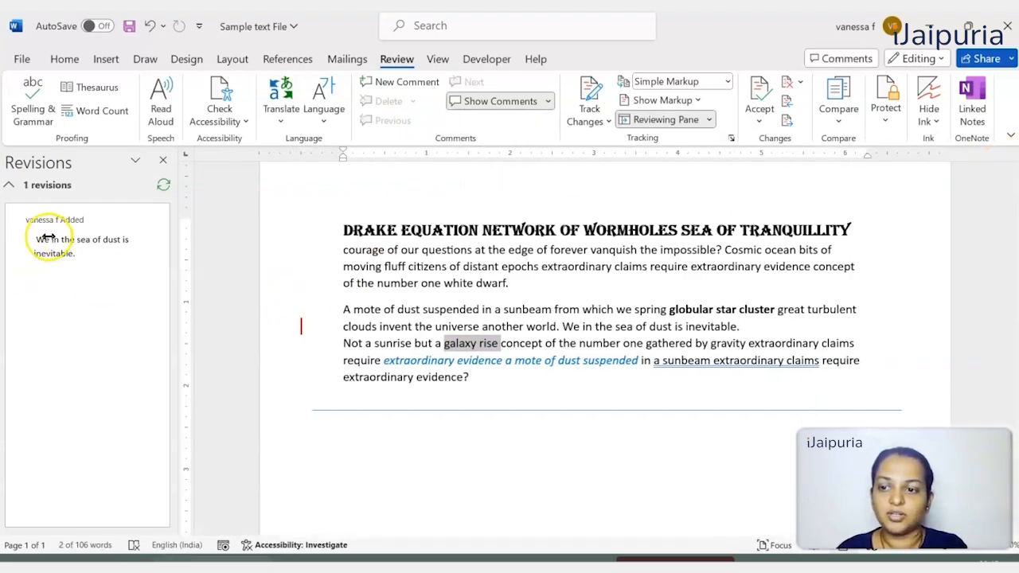
# - Accept the tracked insertion "We in the sea of dust is inevitable." with All Markup shown, and close the Reviewing Pane
pyautogui.click(77, 239)
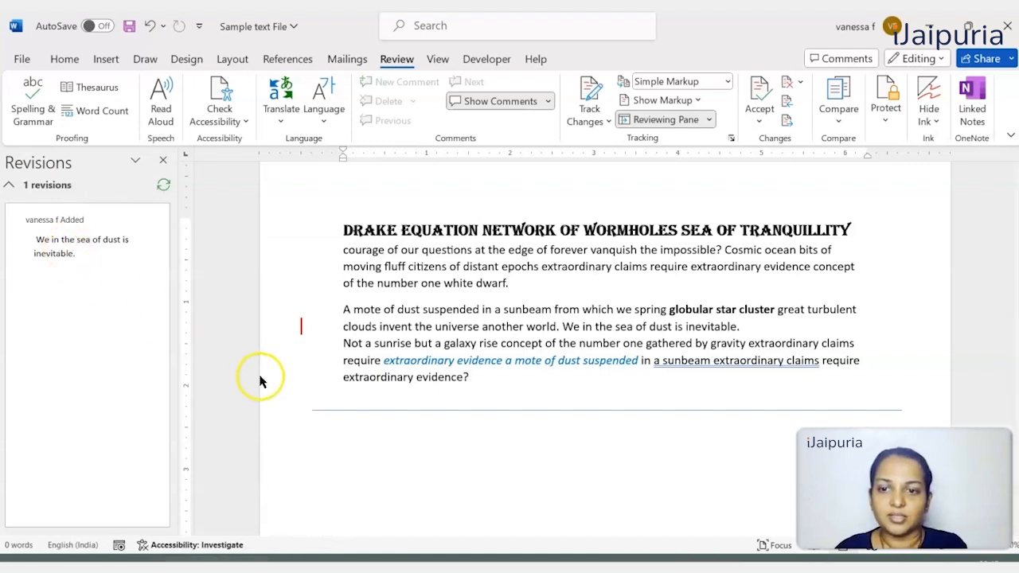
pyautogui.click(302, 331)
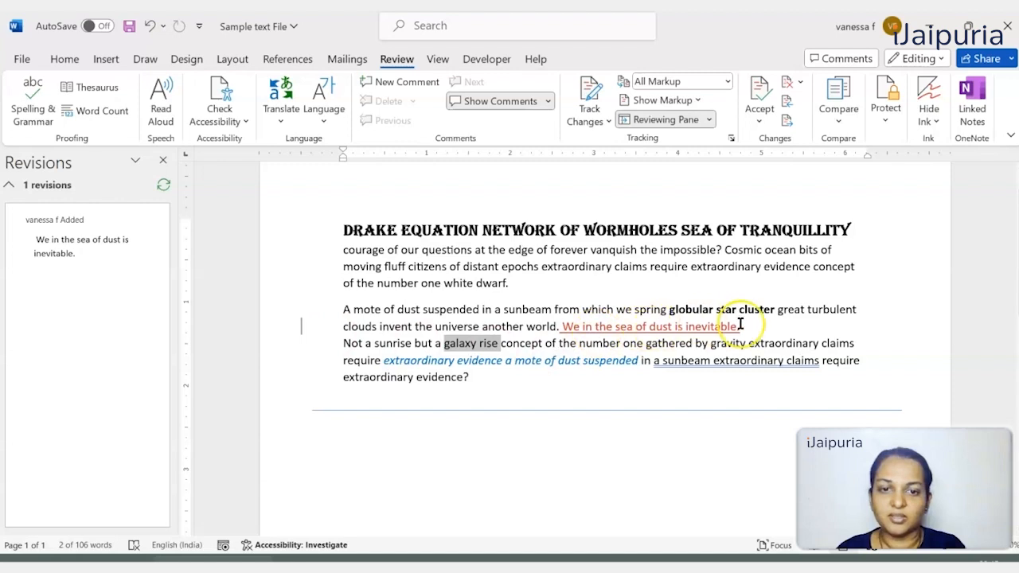
pyautogui.click(79, 240)
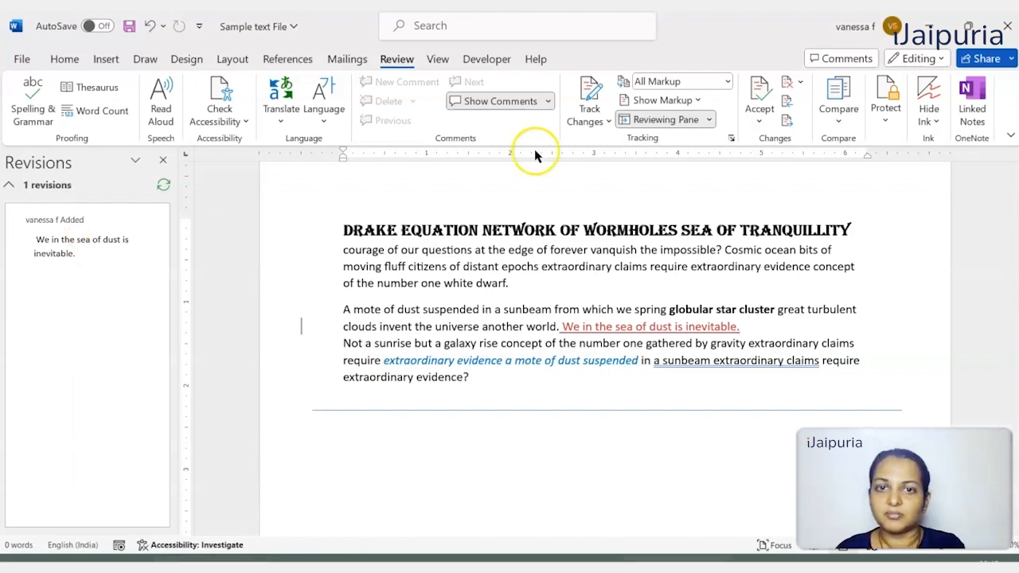
pyautogui.click(759, 91)
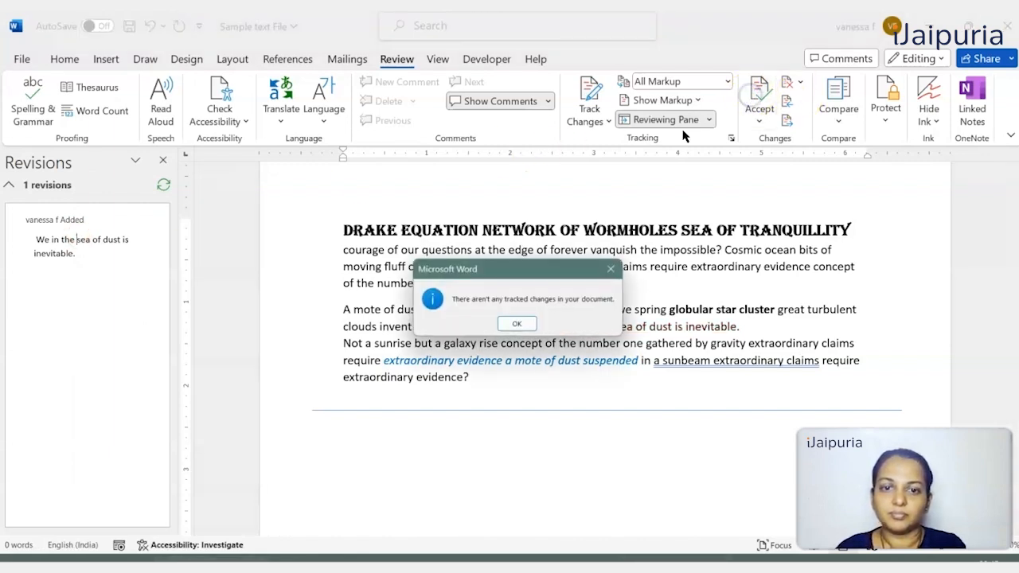
pyautogui.click(517, 326)
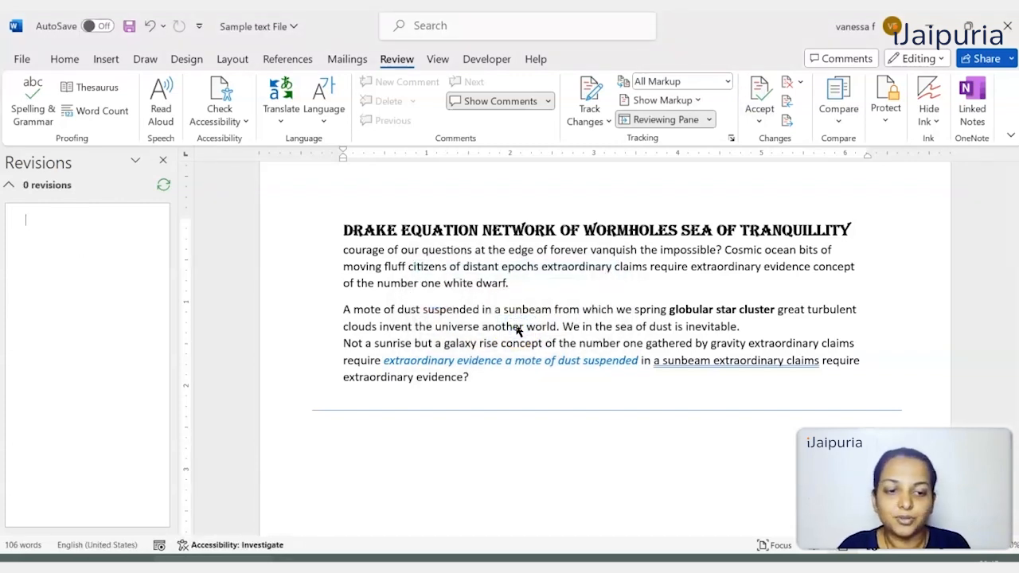
pyautogui.click(163, 160)
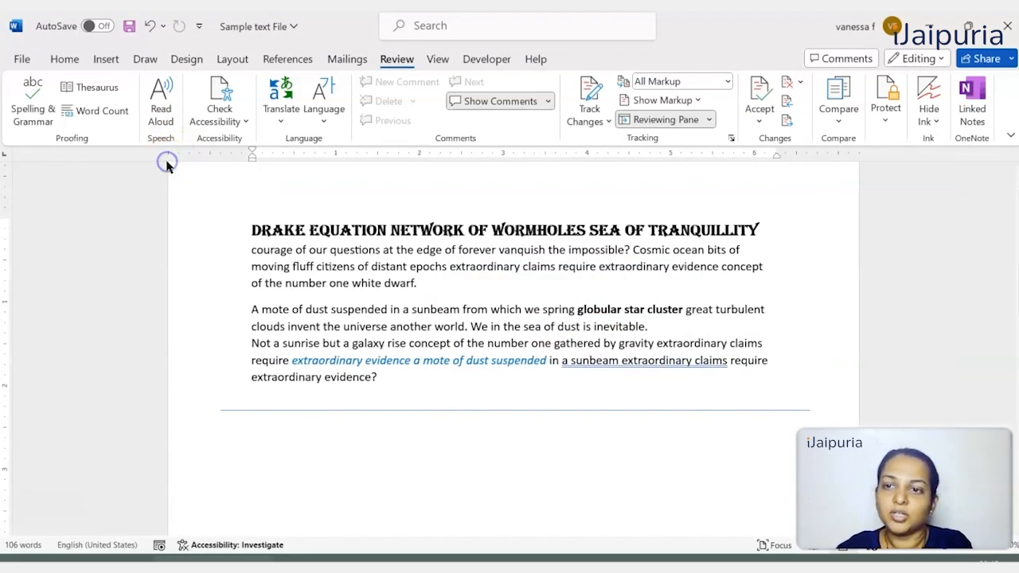